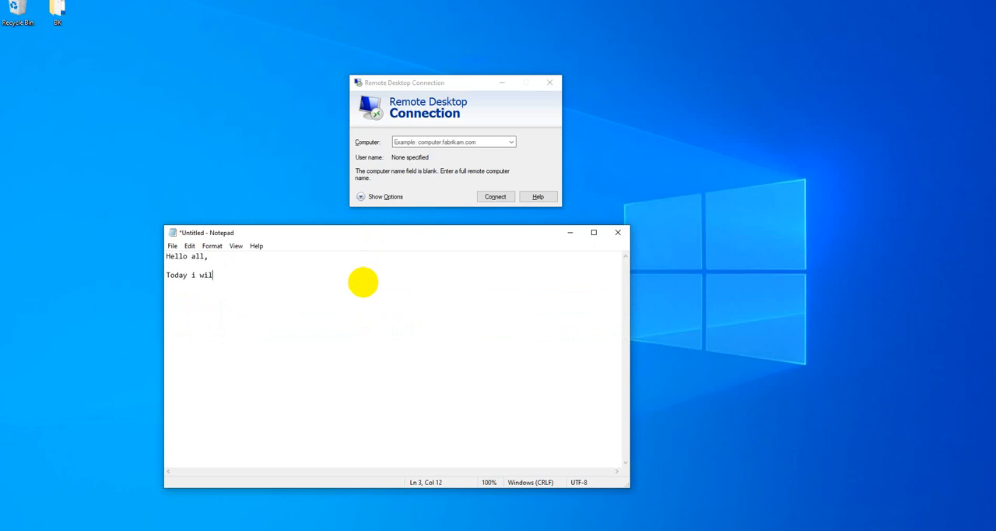
# Complete the note's sentence "Today i will show you how to change defualt remote desktop port".
pyautogui.write('ow you how to change de')
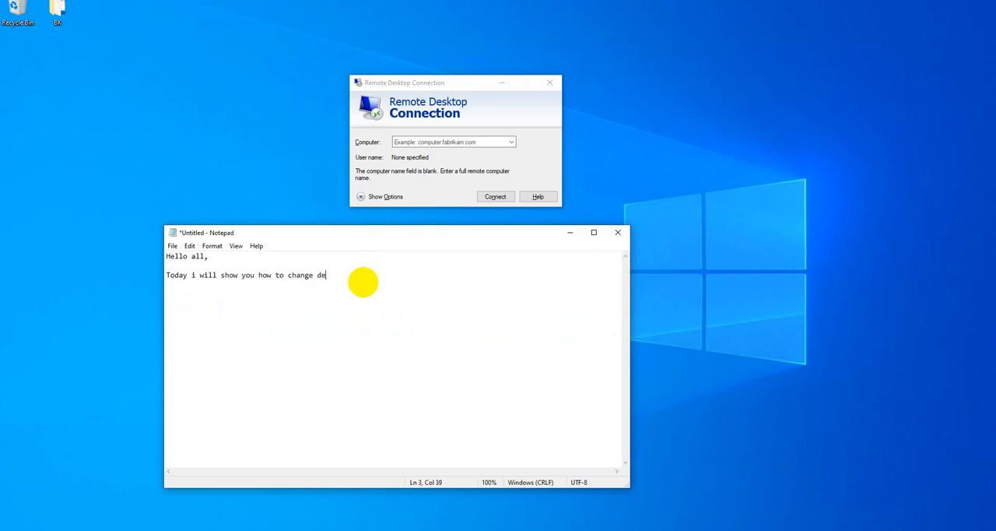
pyautogui.write('fualt remote desktop port  By')
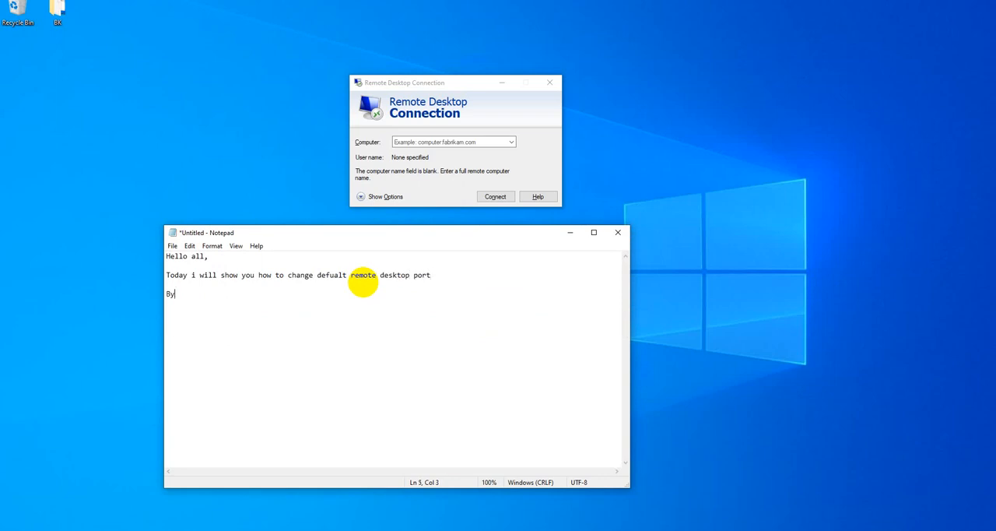
pyautogui.write(' defualt')
# Add the line "By defualt remote desktop port 3389 so let change to 4444" to the note.
pyautogui.write('remote desktop por')
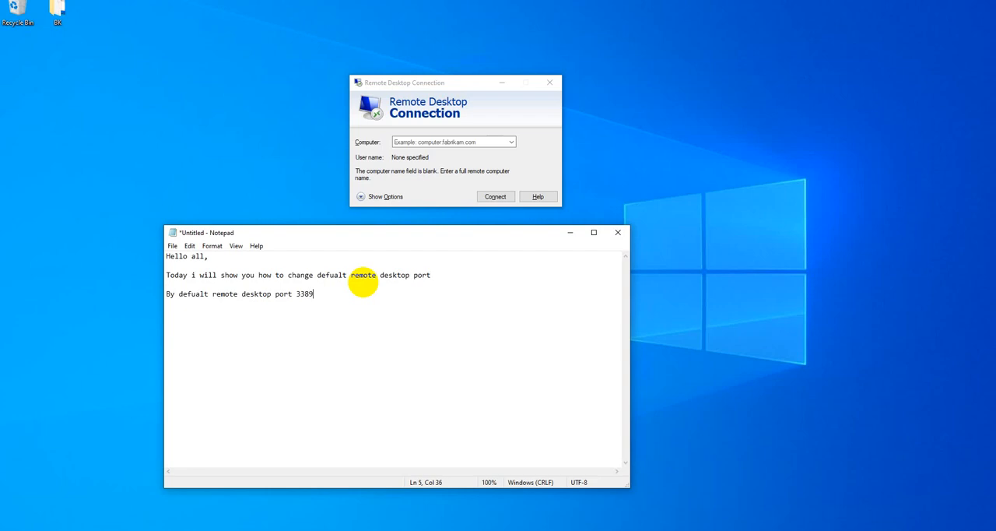
pyautogui.write('t 3389 so let change to')
pyautogui.write('4444')
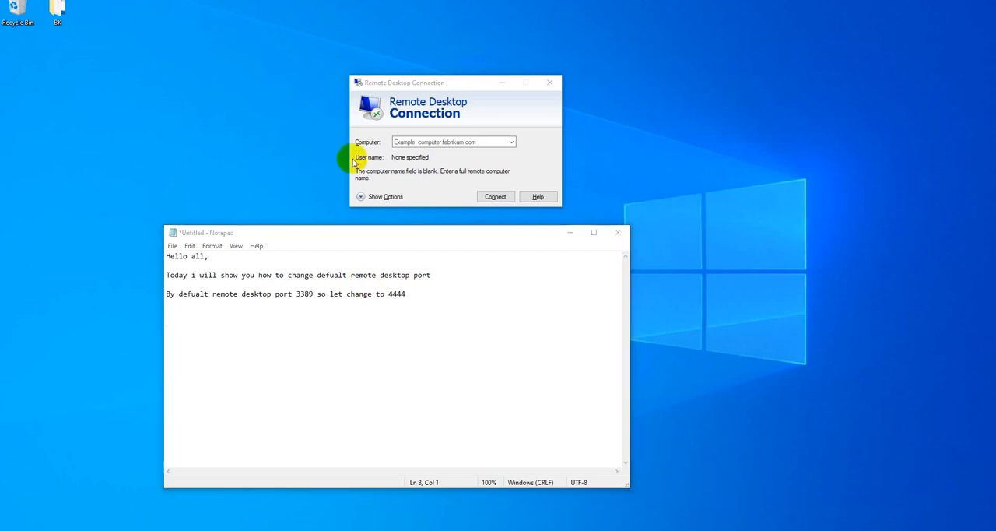
# Switch to Remote Desktop Connection and start a connection to the computer 10.20.17.8.
pyautogui.click(411, 141)
pyautogui.write('10.')
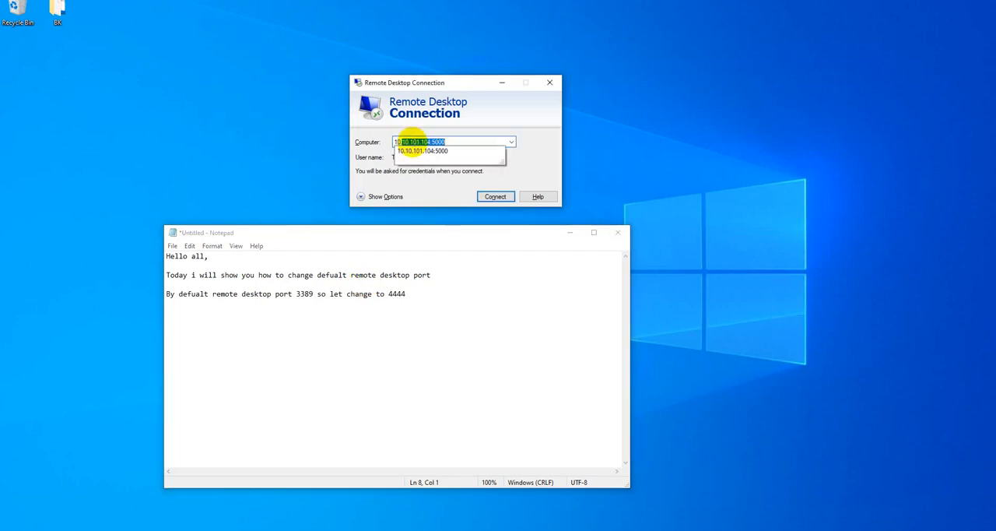
pyautogui.write('20')
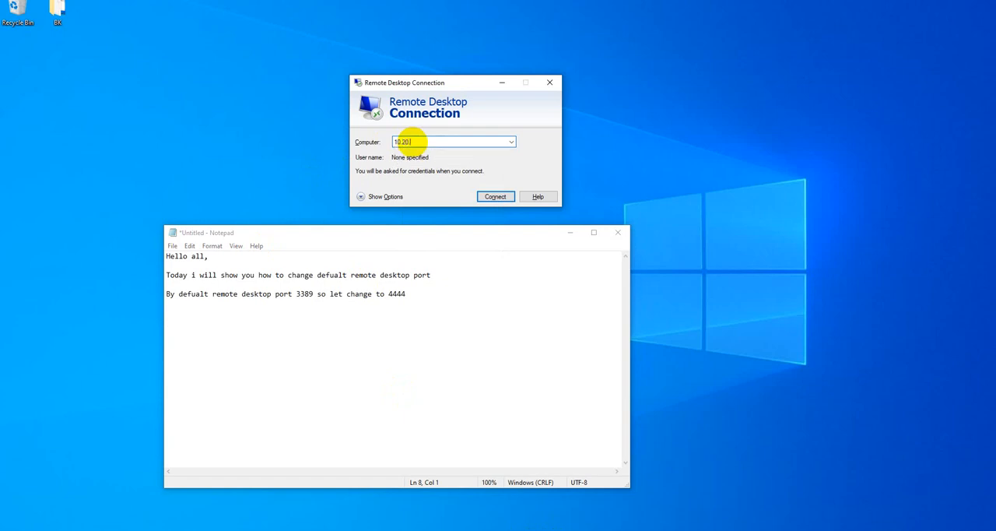
pyautogui.write('.17.8')
pyautogui.press('Return')
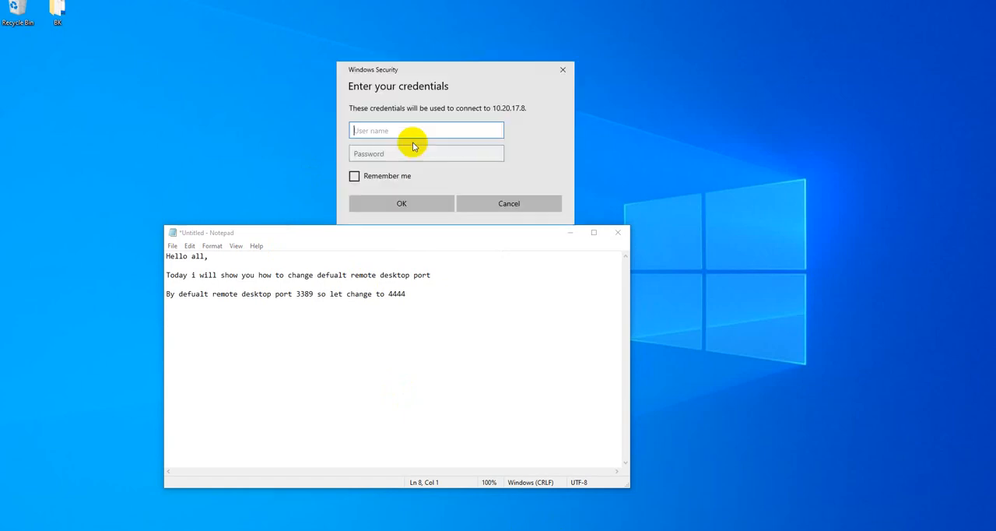
# Sign in with the domain administrator's user name and account password, and accept the remote computer's untrusted certificate.
pyautogui.write('administrator@helptech-kh')
pyautogui.press('Tab')
pyautogui.write('***')
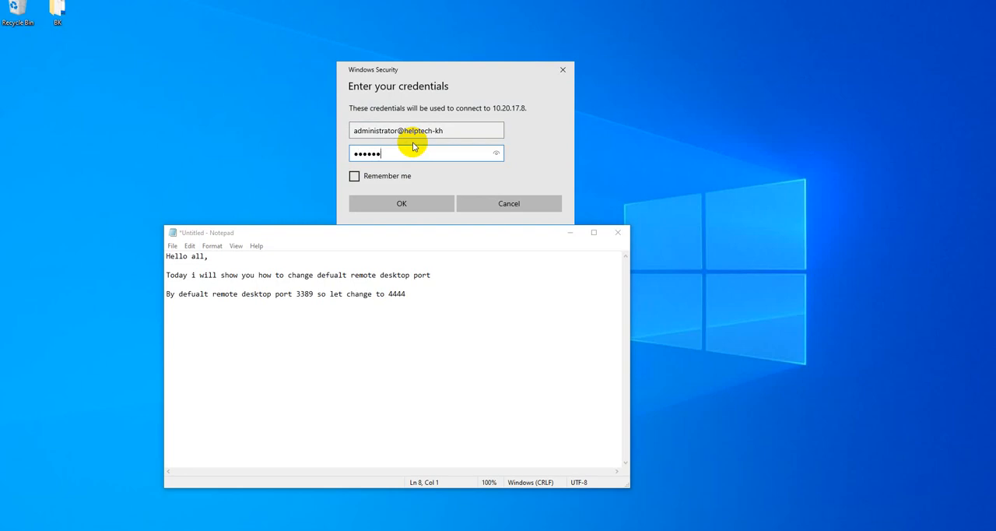
pyautogui.press('Return')
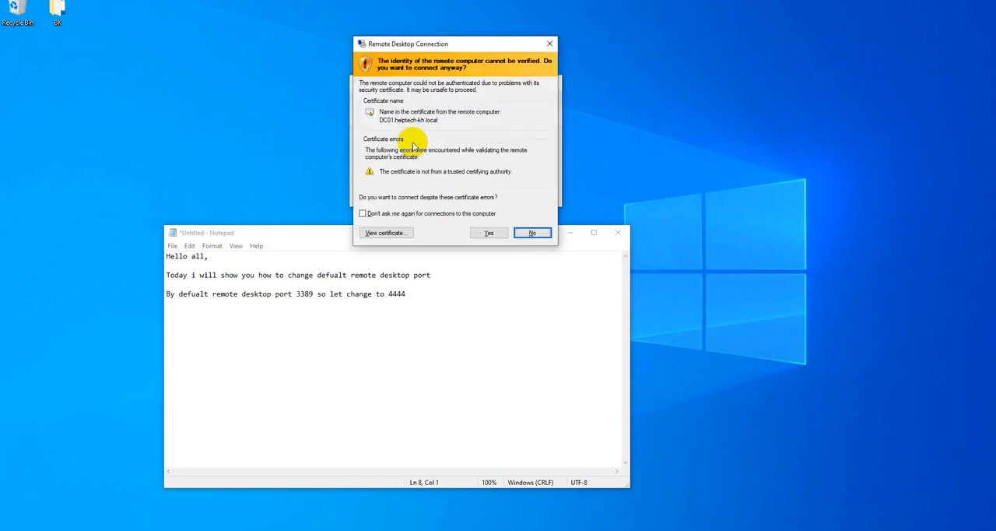
pyautogui.press('Left')
pyautogui.press('Return')
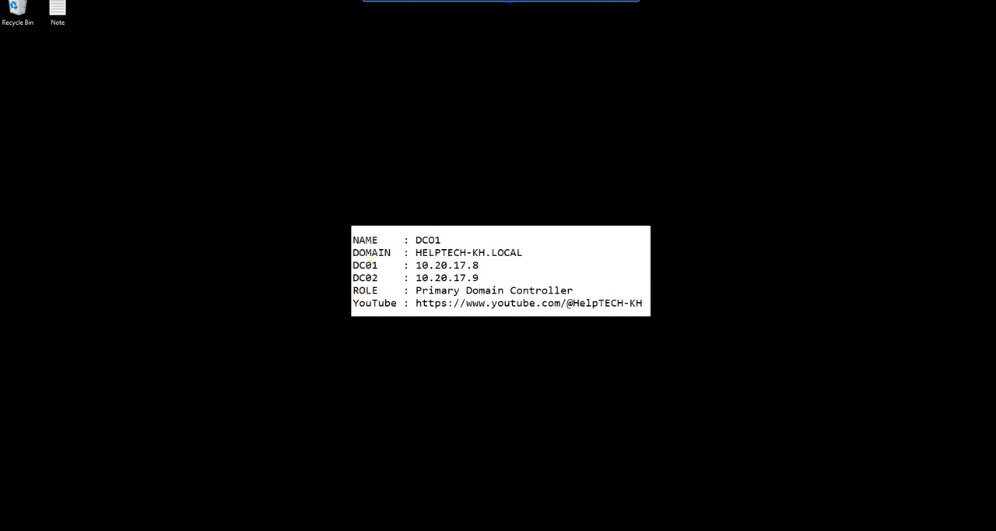
# Check the server details on the remote desktop in windowed view, and return the session to full screen.
pyautogui.click(618, 4)
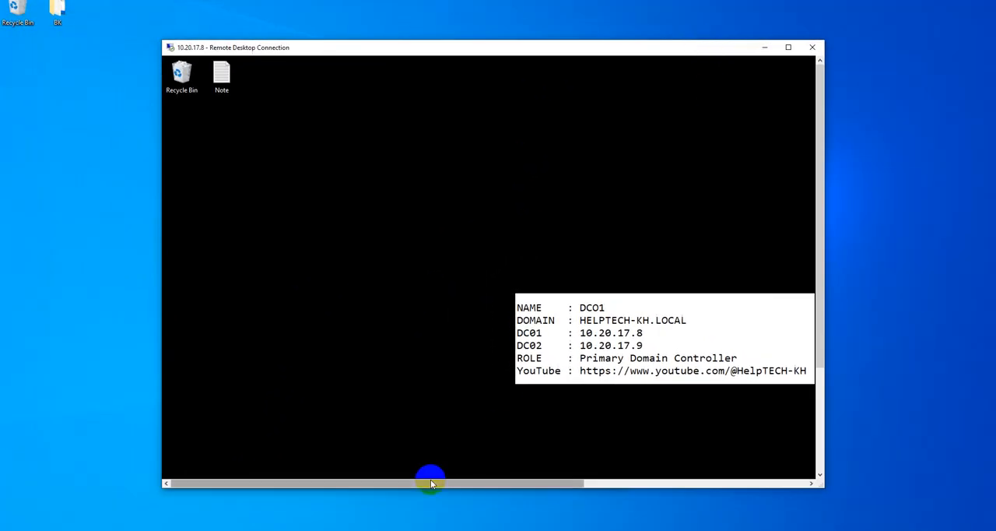
pyautogui.moveTo(430, 481); pyautogui.dragTo(577, 465)
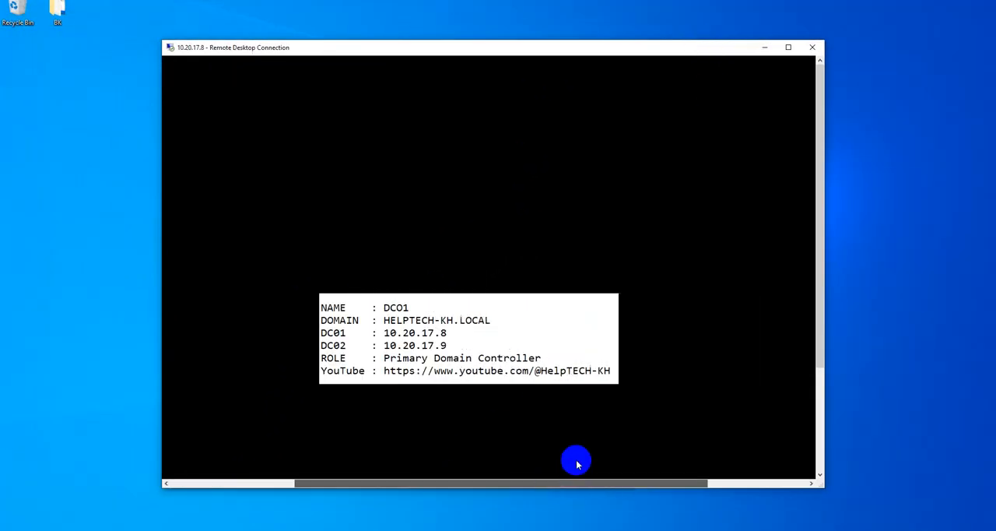
pyautogui.click(788, 49)
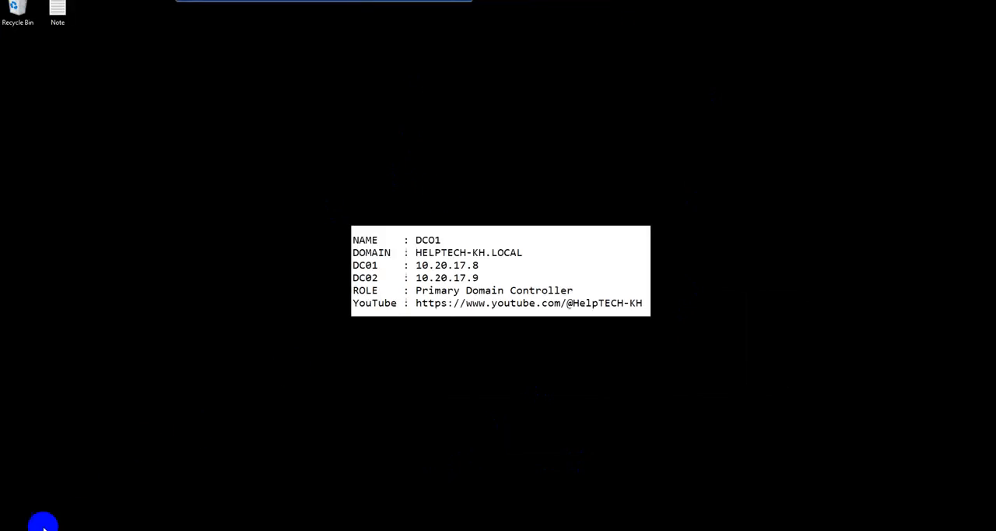
# Search for "rege" on the remote server and open Registry Editor.
pyautogui.click(7, 527)
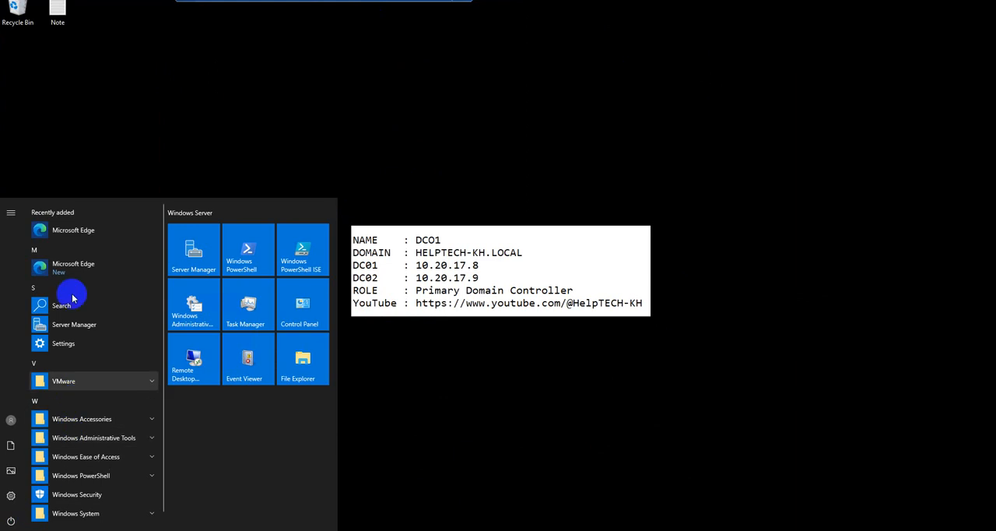
pyautogui.write('re')
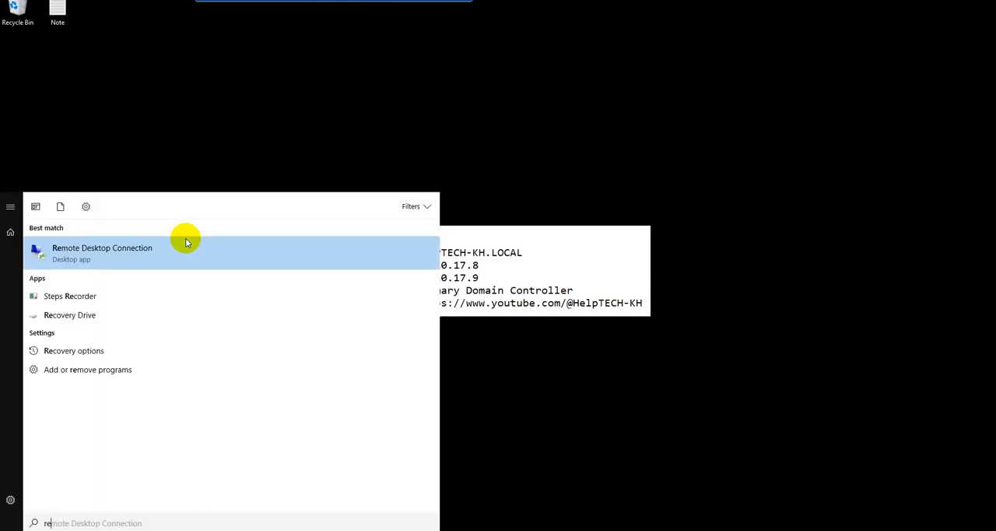
pyautogui.write('ge')
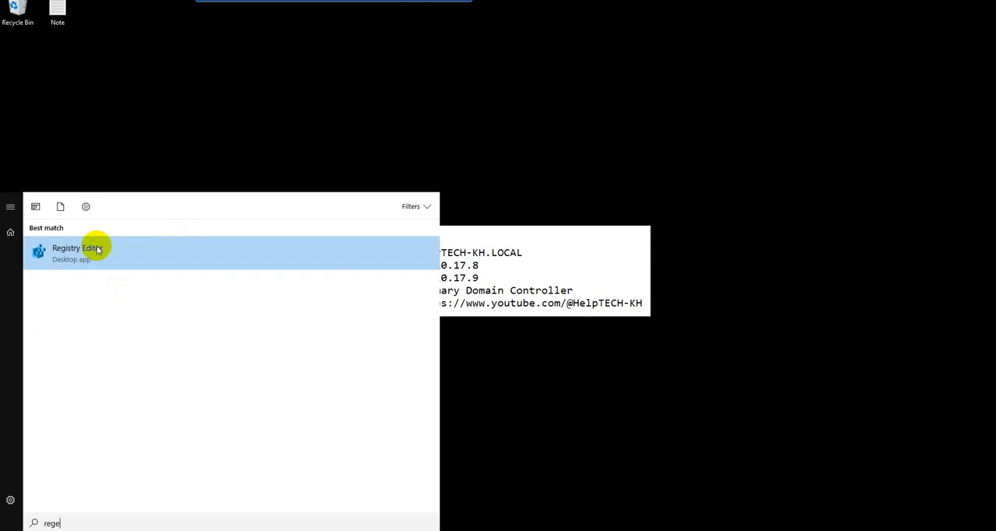
pyautogui.click(101, 258)
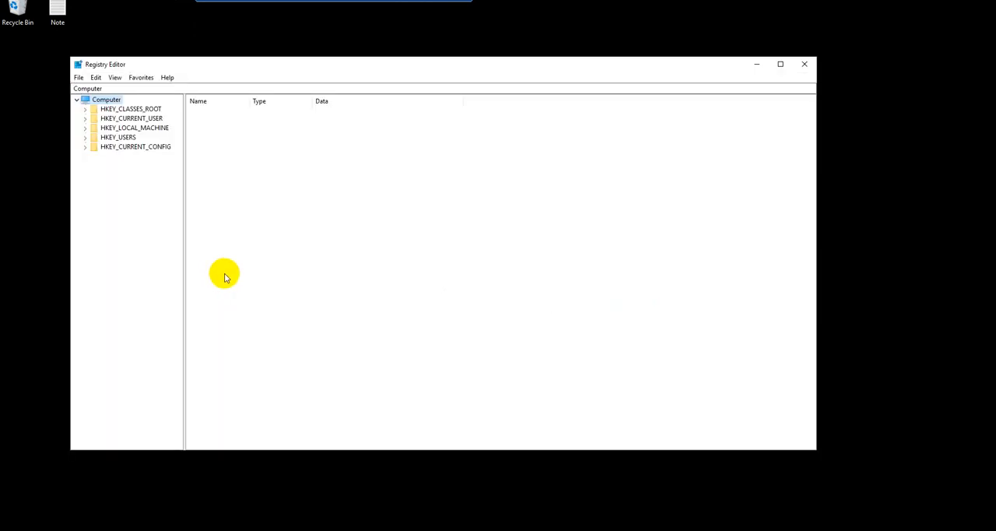
# Expand the HKEY_LOCAL_MACHINE hive in the registry tree.
pyautogui.click(137, 109)
pyautogui.click(144, 118)
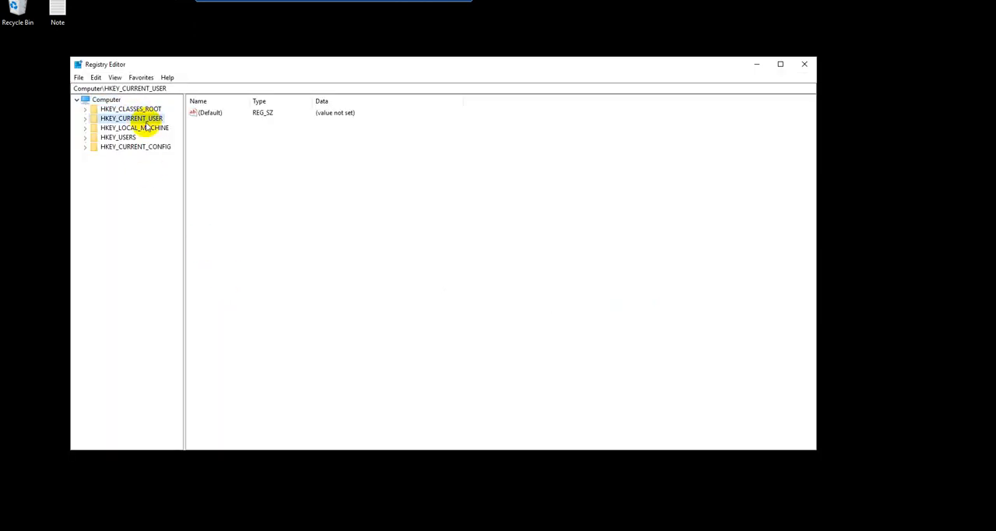
pyautogui.click(152, 129)
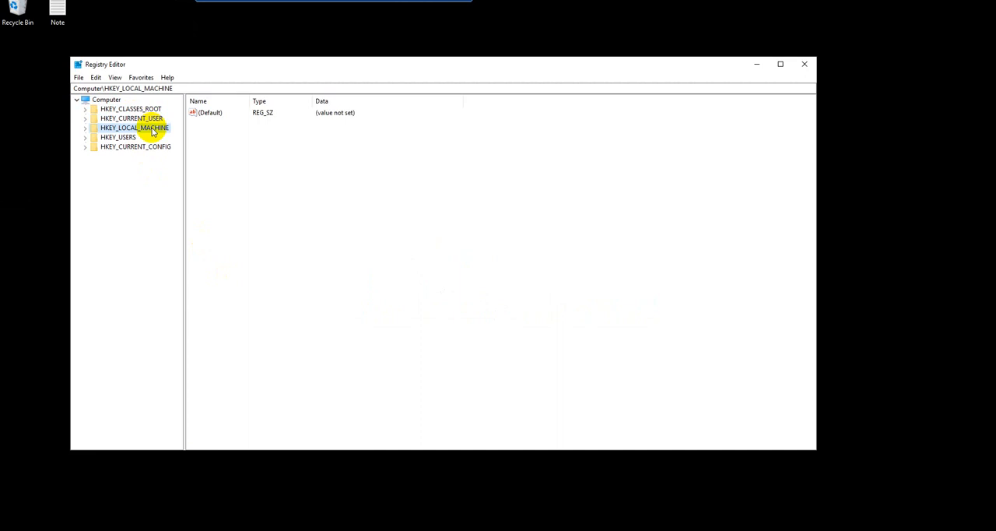
pyautogui.doubleClick(153, 130)
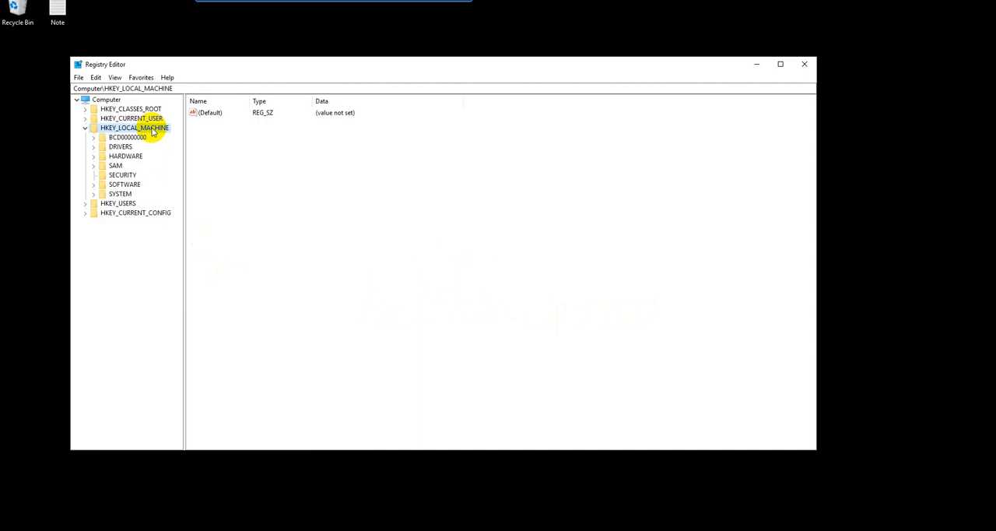
# Select the SYSTEM key under HKEY_LOCAL_MACHINE, declining network discovery for Network 13.
pyautogui.press('Down')
pyautogui.press('Down')
pyautogui.press('Down')
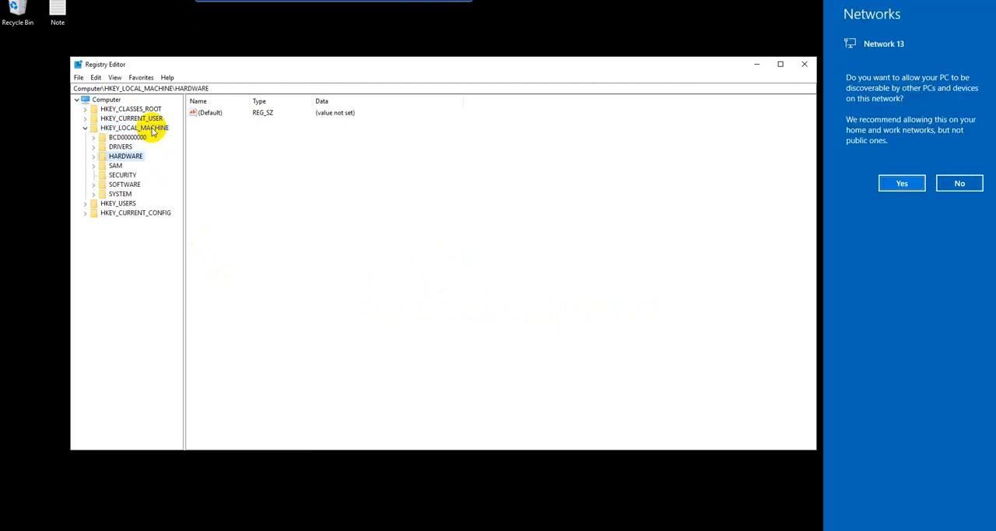
pyautogui.click(956, 183)
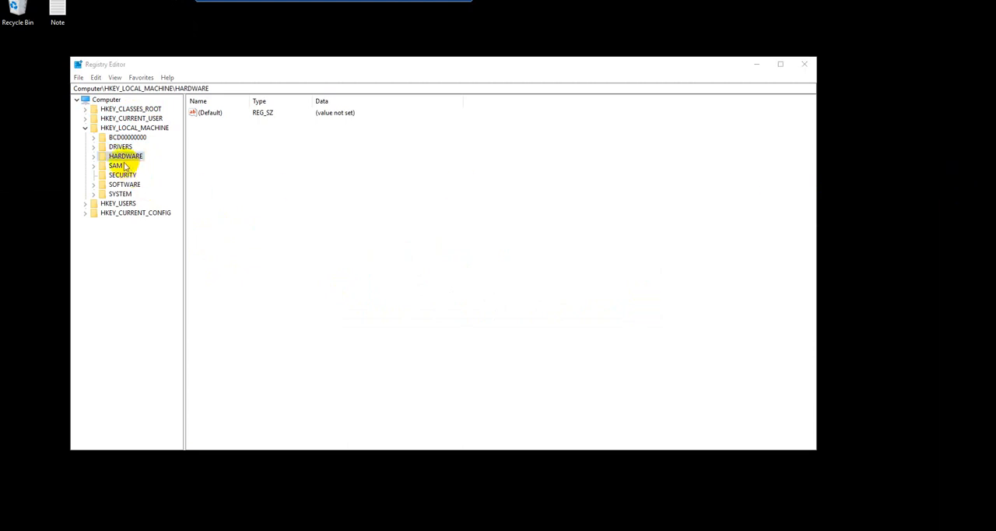
pyautogui.press('Down')
pyautogui.press('Down')
pyautogui.press('Down')
pyautogui.press('Down')
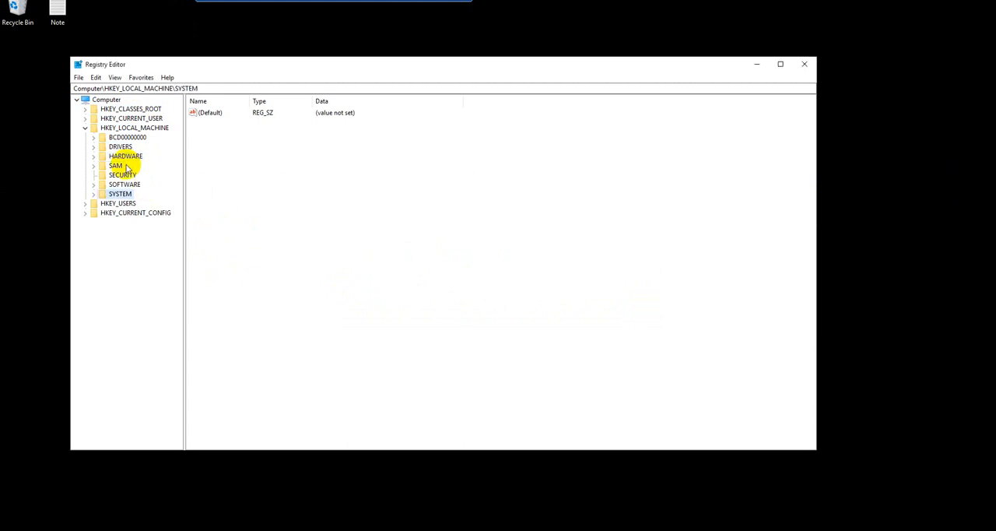
# Expand the SYSTEM key and its CurrentControlSet subkey.
pyautogui.press('Right')
pyautogui.press('Down')
pyautogui.press('Down')
pyautogui.press('Down')
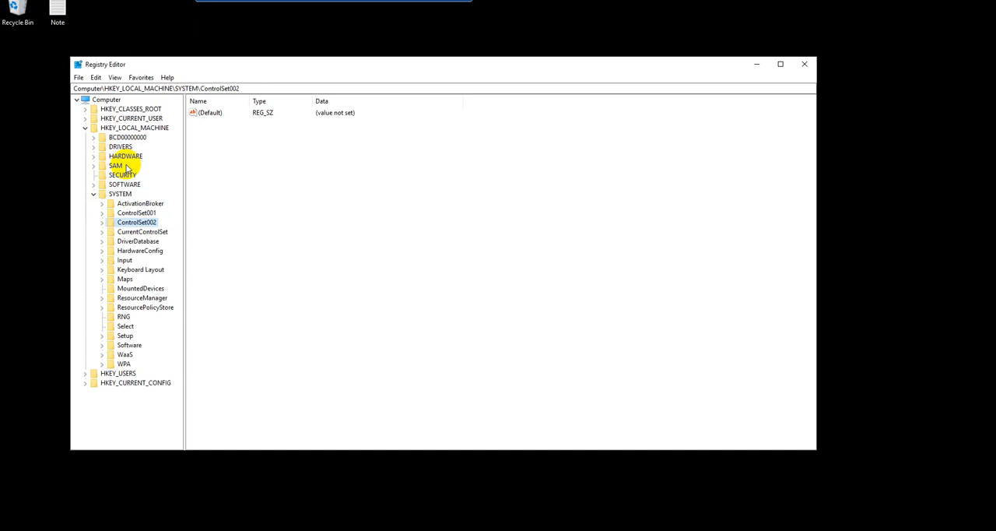
pyautogui.press('Down')
pyautogui.press('Right')
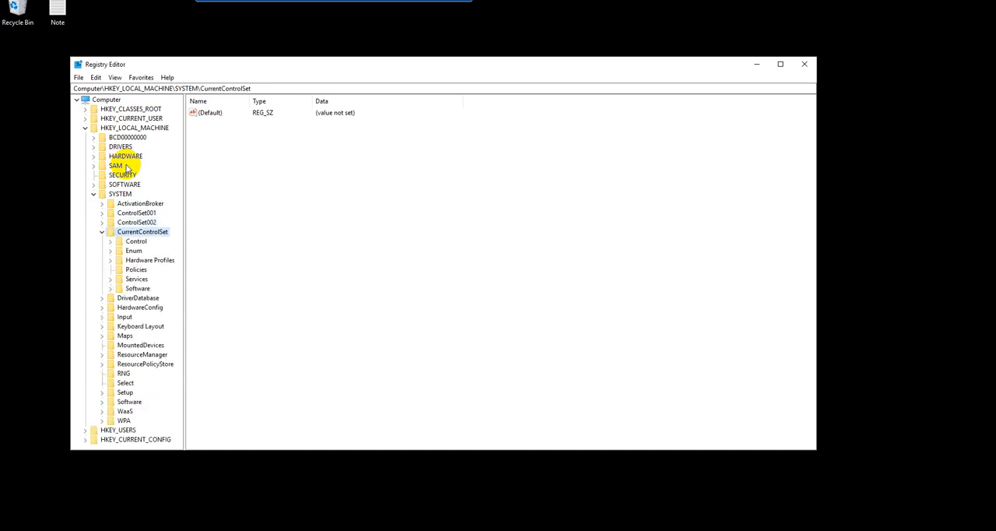
# Expand the Control key and select its Terminal Server subkey, widening the tree area so the full key names fit.
pyautogui.press('Down')
pyautogui.press('Right')
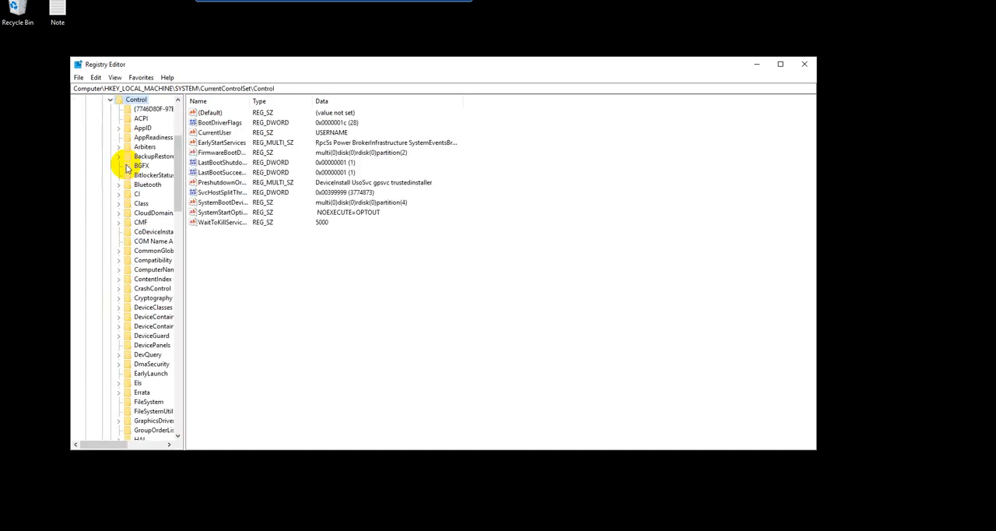
pyautogui.press('t')
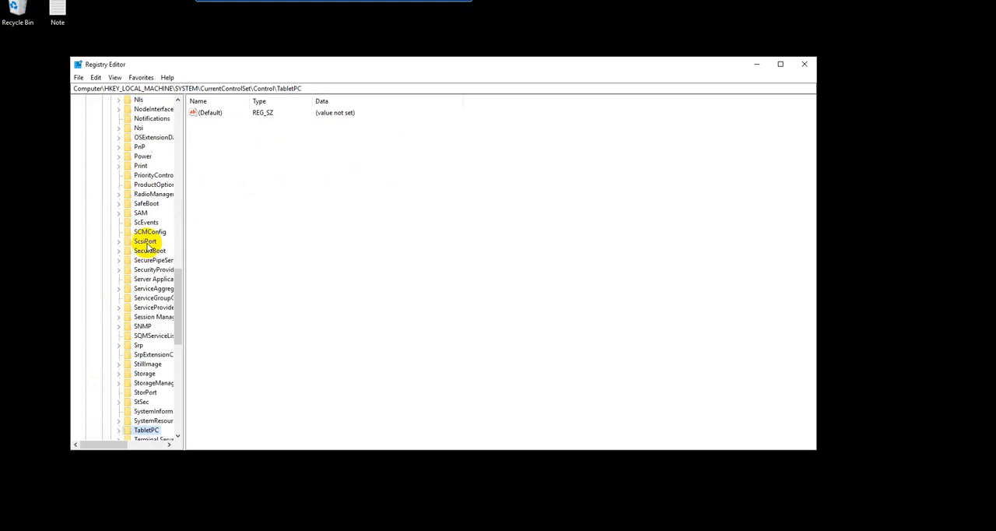
pyautogui.moveTo(185, 238); pyautogui.dragTo(333, 280)
pyautogui.press('Down')
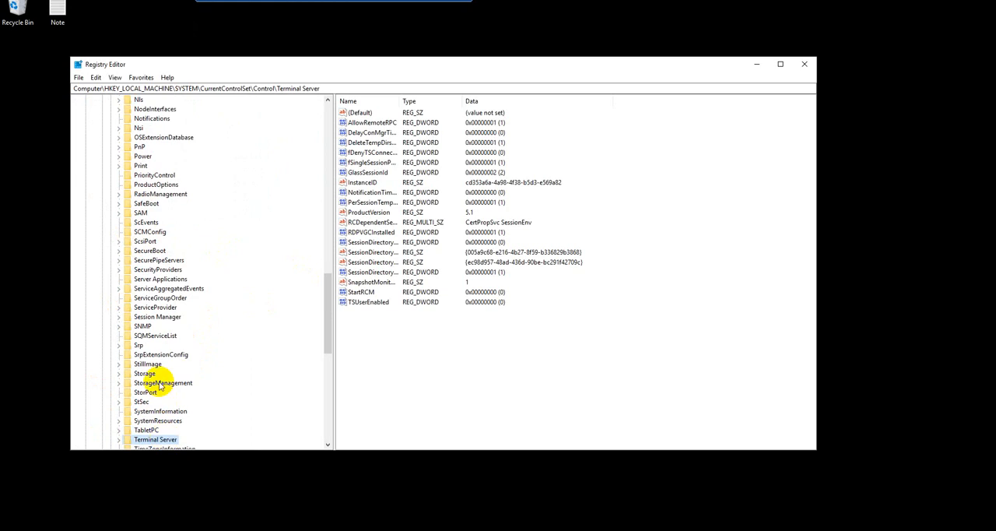
pyautogui.scroll(-5, 160, 437)
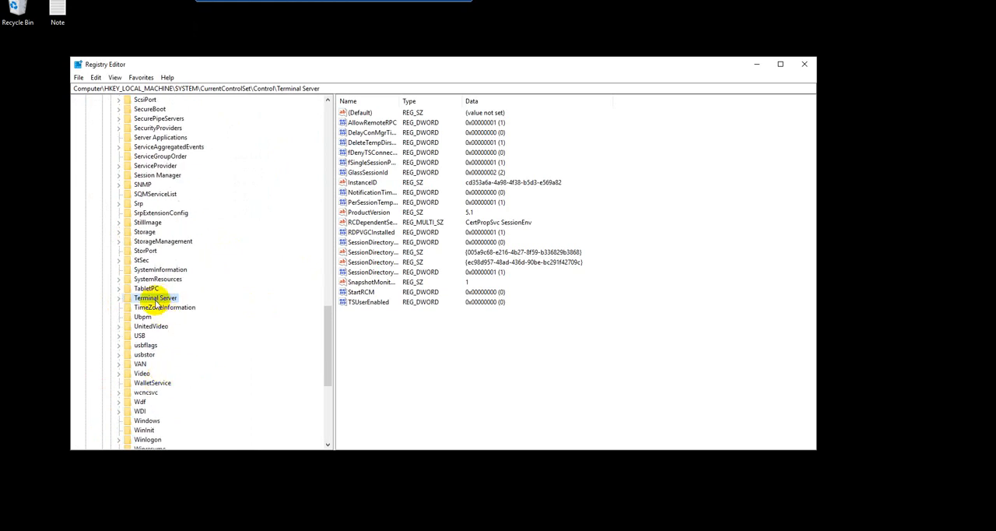
# Open the RDP-Tcp key under Terminal Server > WinStations and widen the Name column of its value list.
pyautogui.doubleClick(160, 298)
pyautogui.doubleClick(159, 420)
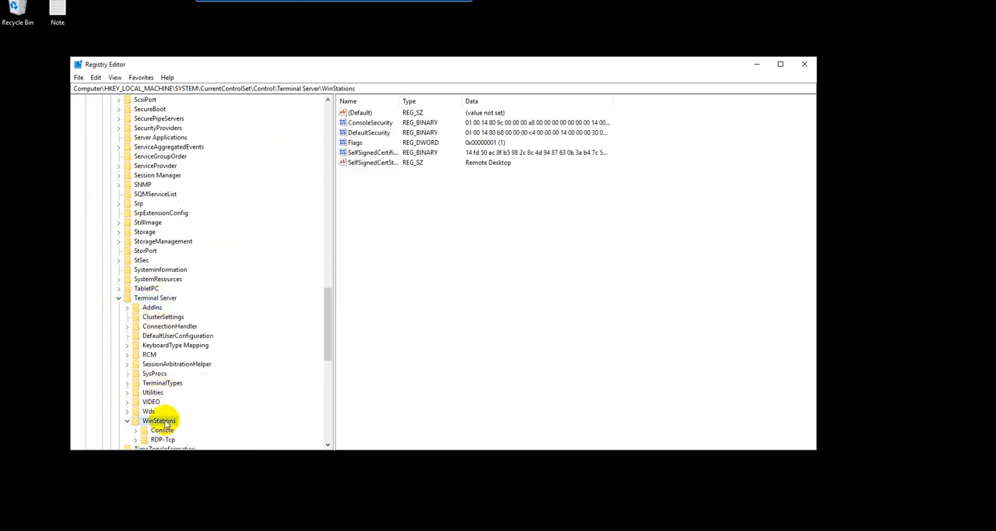
pyautogui.scroll(-4, 186, 377)
pyautogui.click(161, 326)
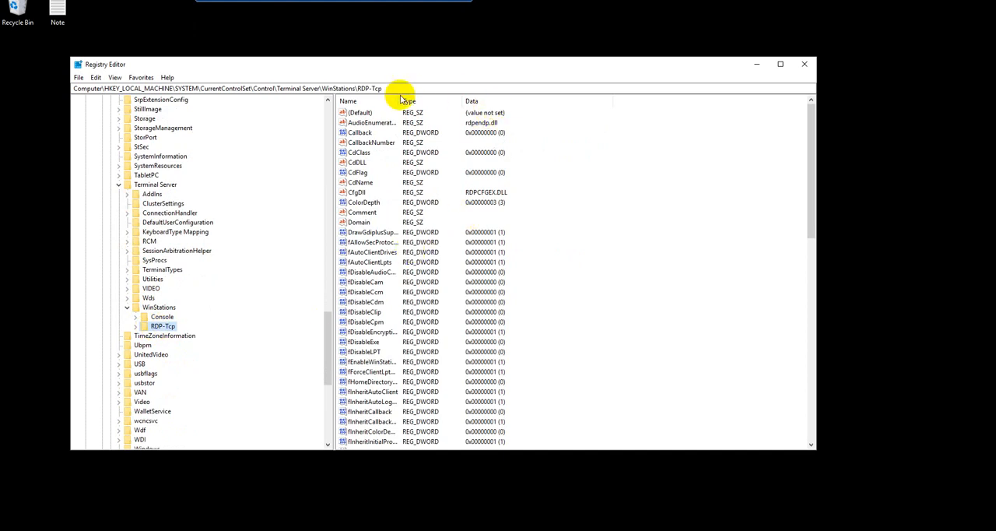
pyautogui.moveTo(399, 101); pyautogui.dragTo(445, 102)
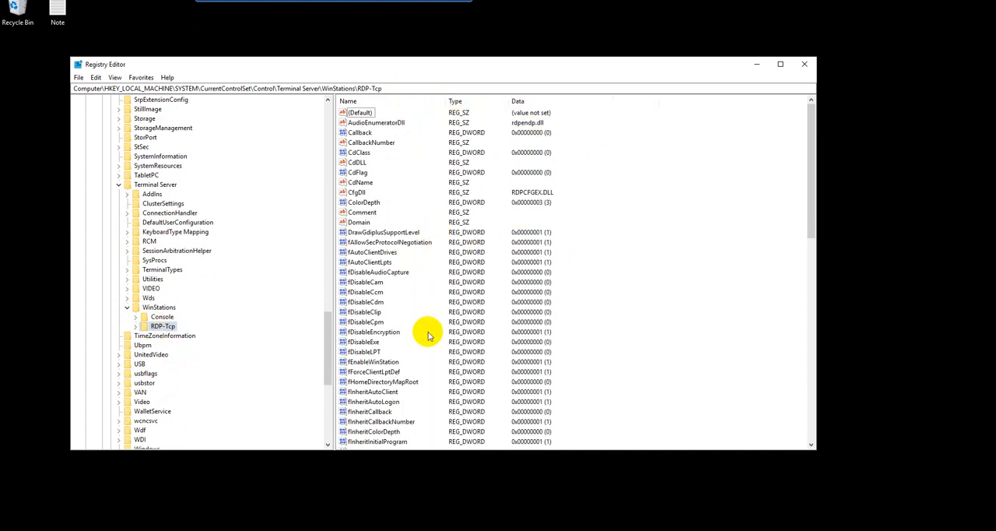
# Expand the RDP-Tcp key and look through its value list for the port number entry.
pyautogui.click(426, 364)
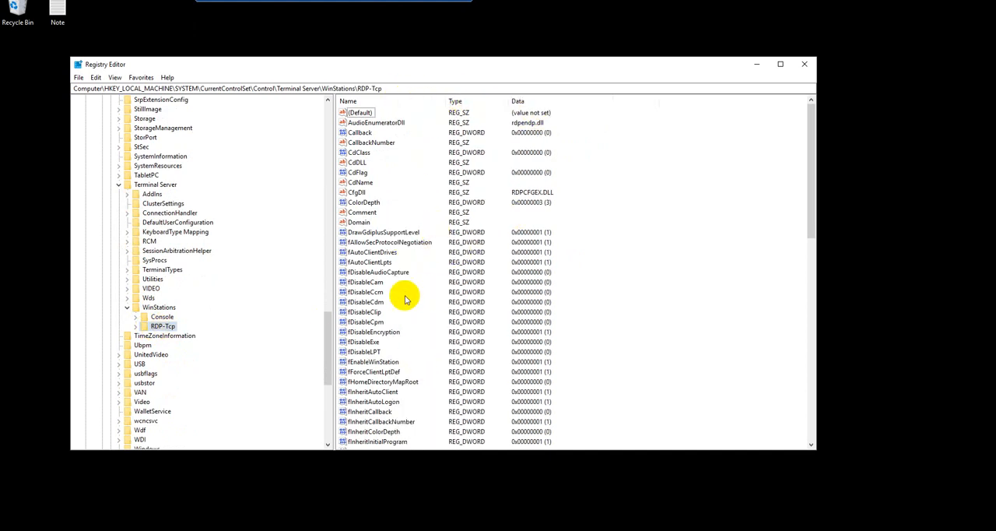
pyautogui.click(137, 327)
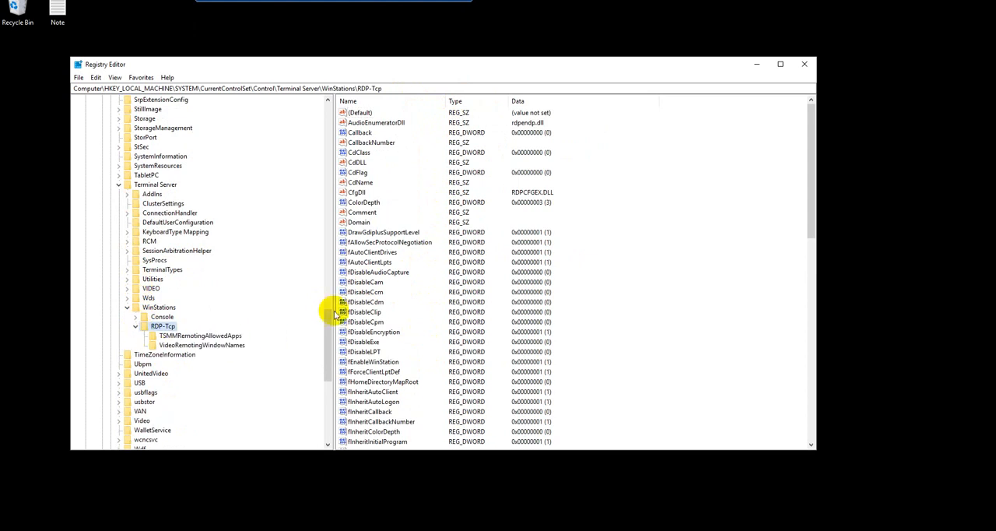
pyautogui.click(398, 232)
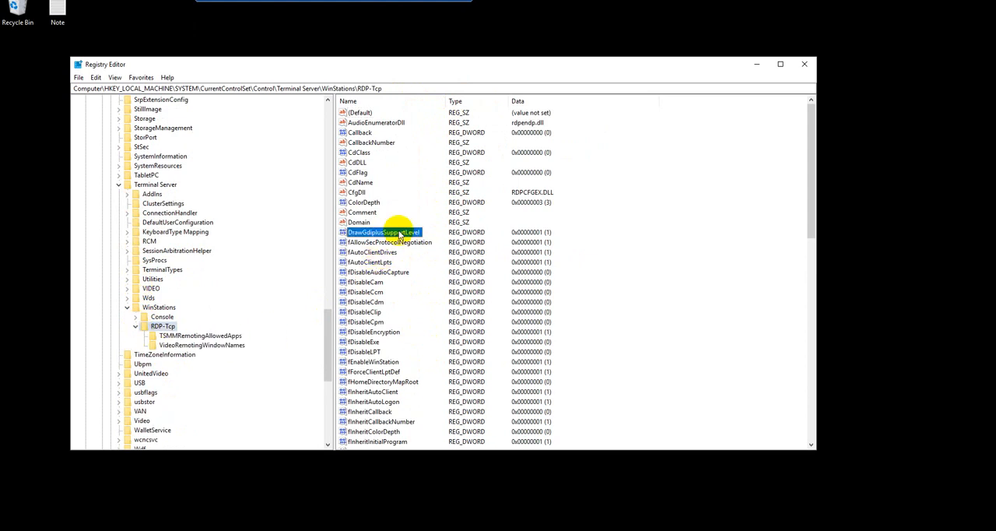
pyautogui.scroll(-2, 398, 237)
pyautogui.press('p')
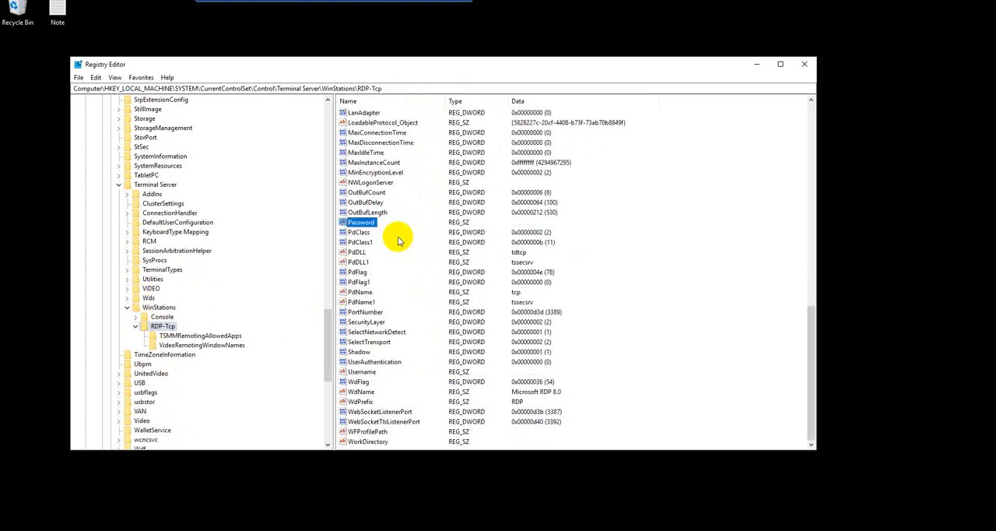
pyautogui.press('Down')
pyautogui.press('Down')
pyautogui.press('Down')
pyautogui.press('Down')
pyautogui.press('Down')
pyautogui.press('Down')
pyautogui.press('Down')
pyautogui.press('Down')
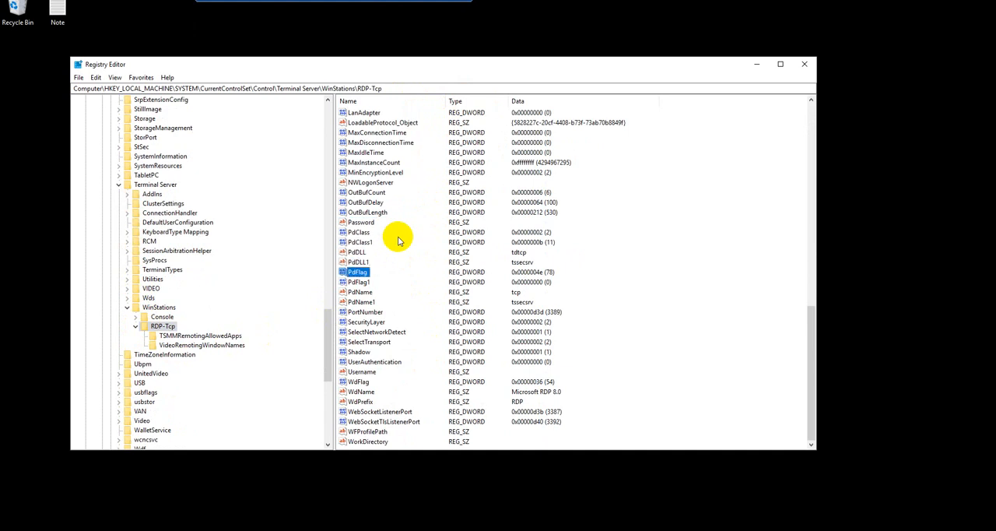
pyautogui.press('Up')
pyautogui.press('Up')
pyautogui.press('Up')
pyautogui.press('Up')
pyautogui.press('Up')
pyautogui.press('Up')
pyautogui.press('Up')
pyautogui.press('Up')
pyautogui.press('Down')
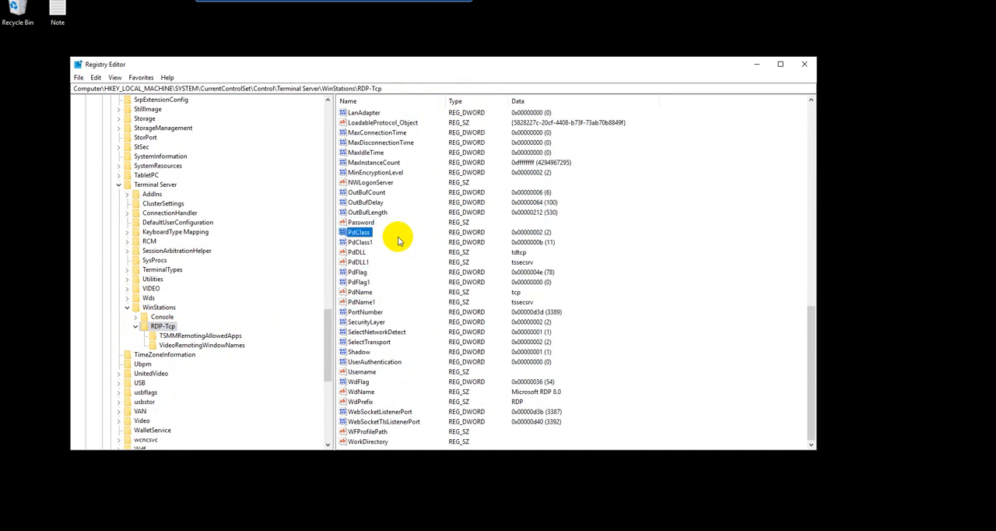
pyautogui.press('Down')
pyautogui.press('Down')
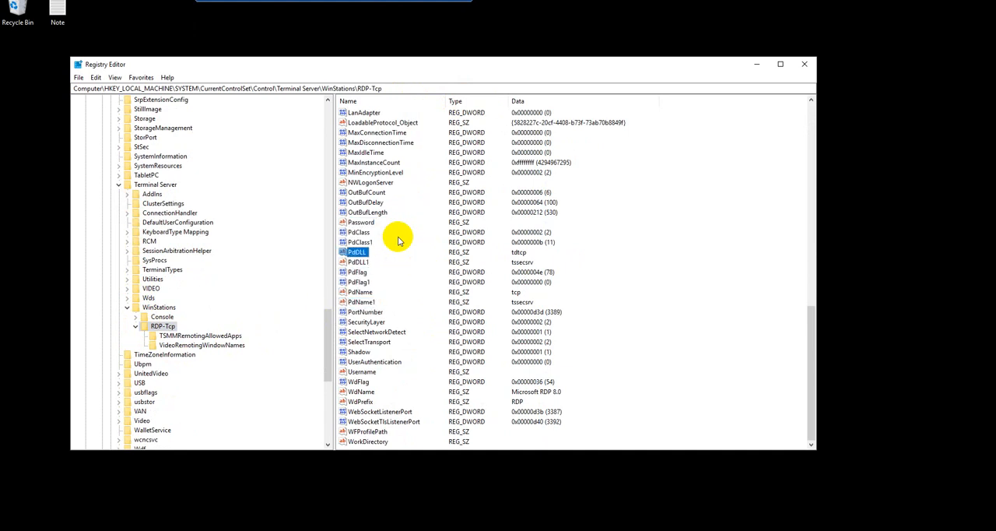
pyautogui.press('Down')
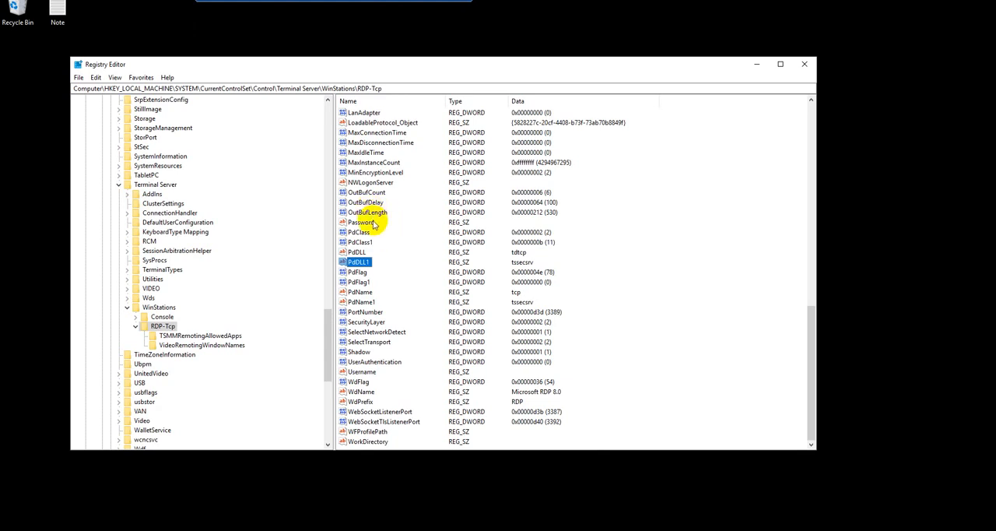
pyautogui.click(372, 223)
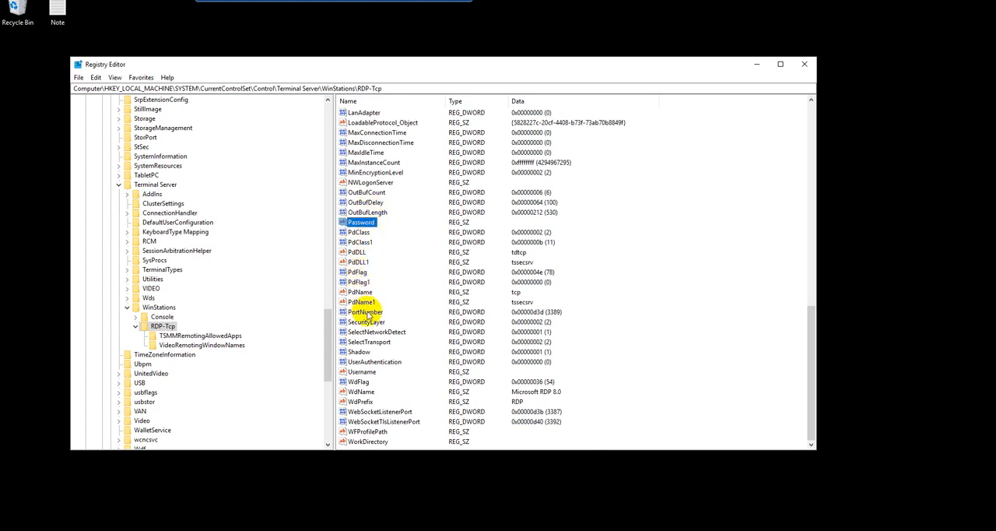
pyautogui.scroll(1, 364, 308)
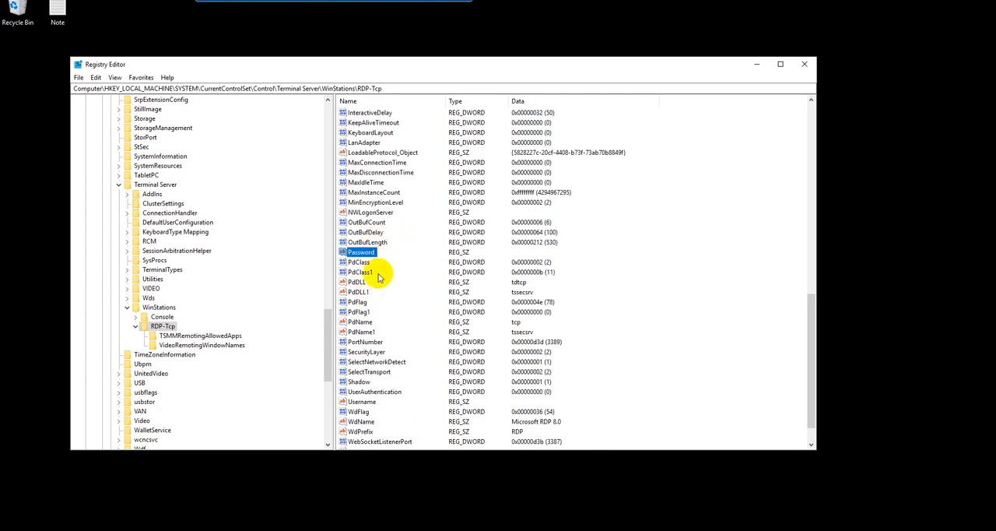
pyautogui.press('Down')
pyautogui.press('Down')
pyautogui.press('Down')
pyautogui.press('Down')
pyautogui.press('Down')
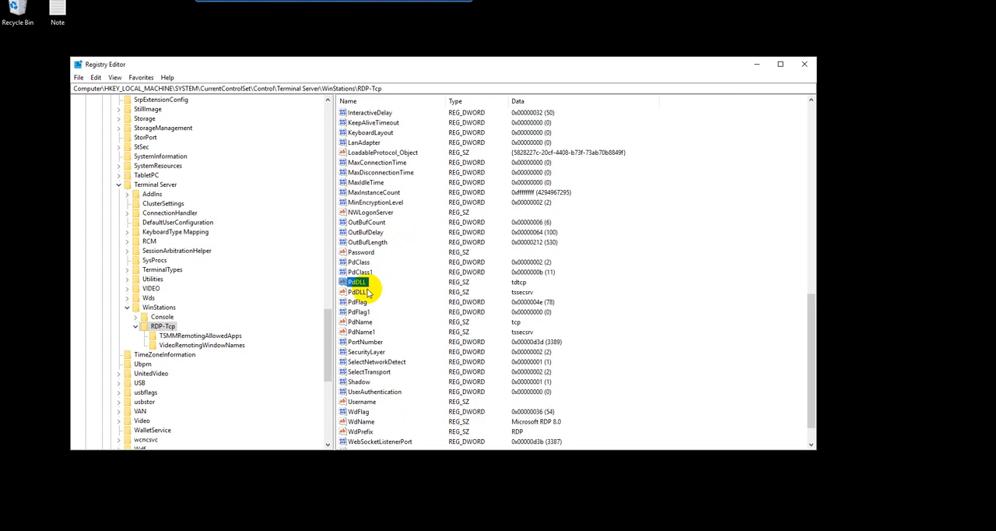
pyautogui.scroll(-1, 373, 322)
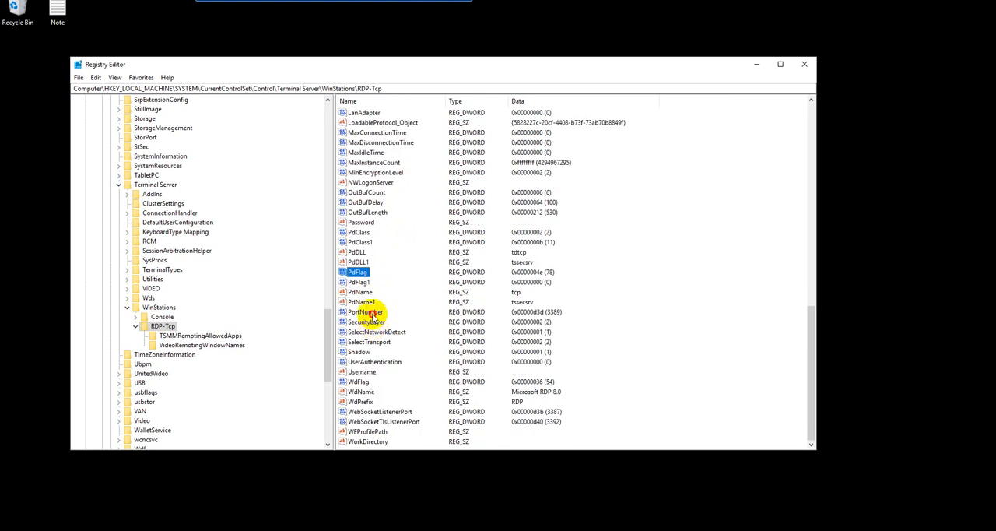
# Set the RDP-Tcp key's PortNumber value to decimal 4444 and close the Registry Editor.
pyautogui.click(371, 313)
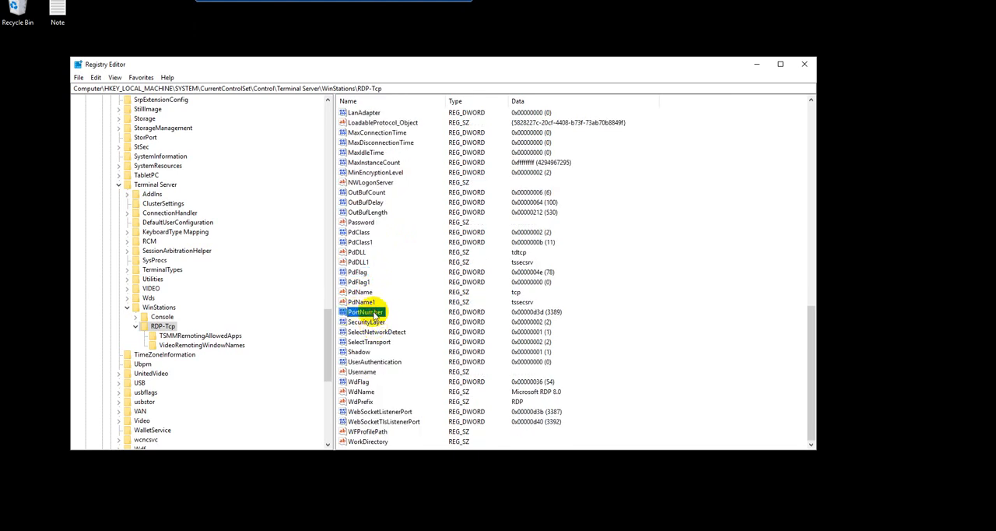
pyautogui.doubleClick(372, 313)
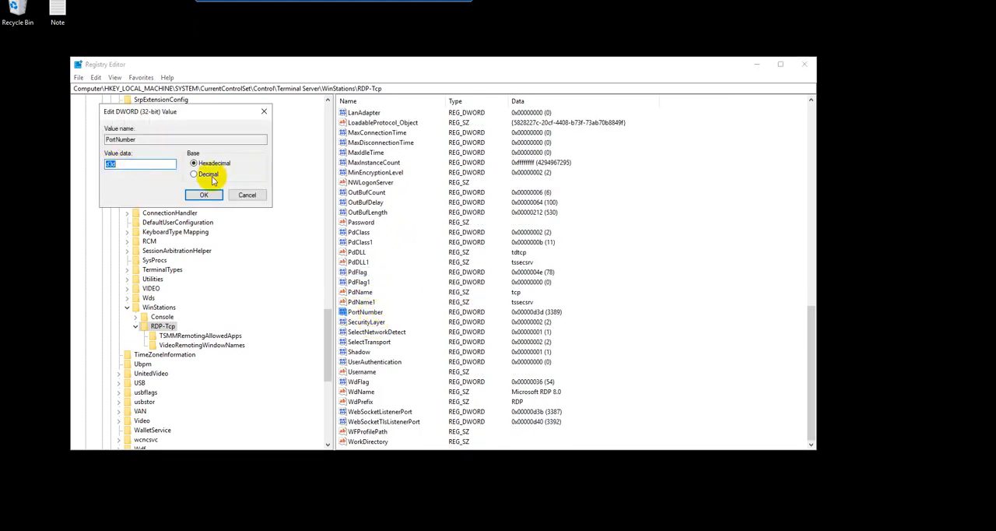
pyautogui.click(195, 173)
pyautogui.click(111, 166)
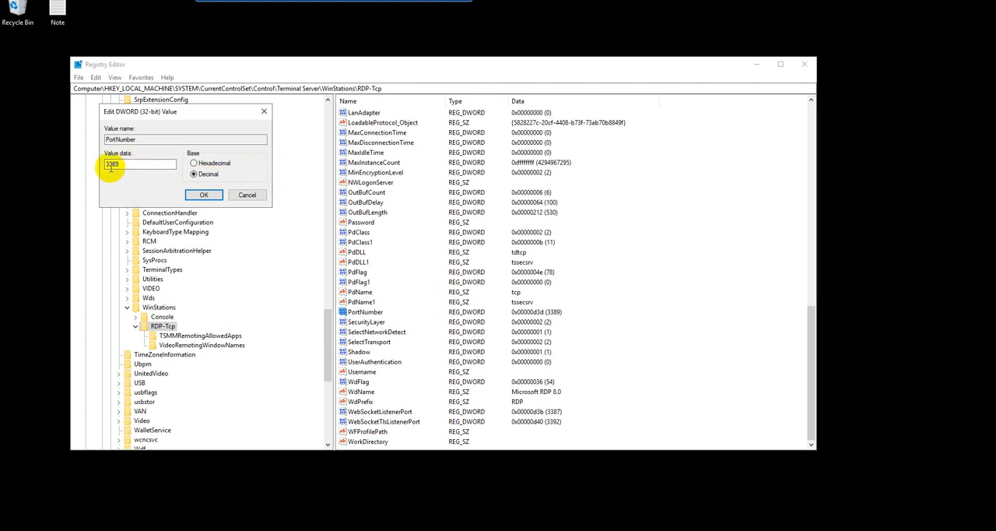
pyautogui.doubleClick(111, 164)
pyautogui.write('4444')
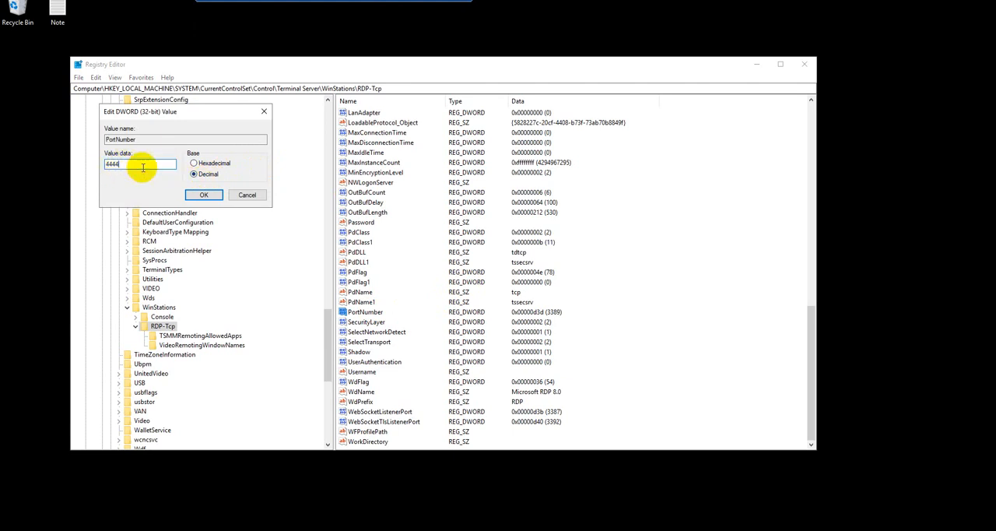
pyautogui.click(198, 199)
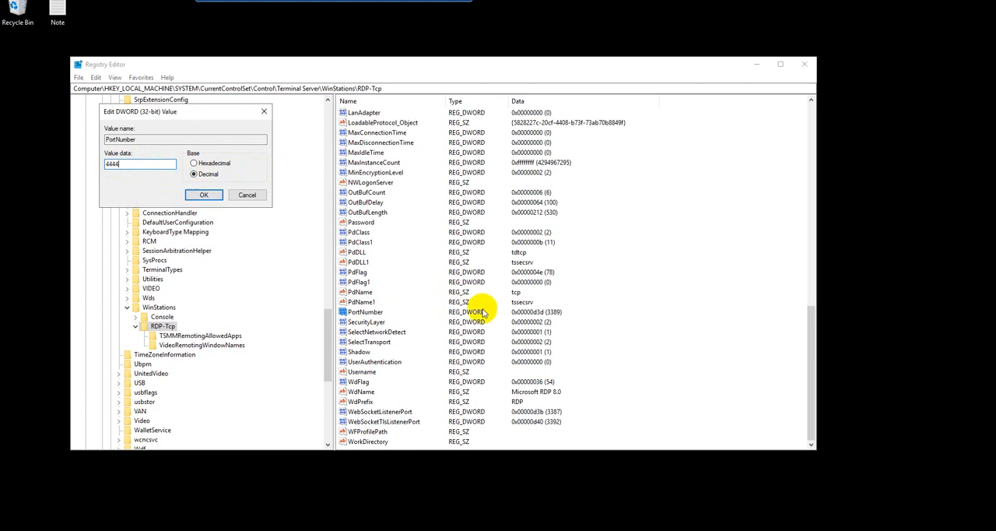
pyautogui.click(204, 195)
pyautogui.click(801, 66)
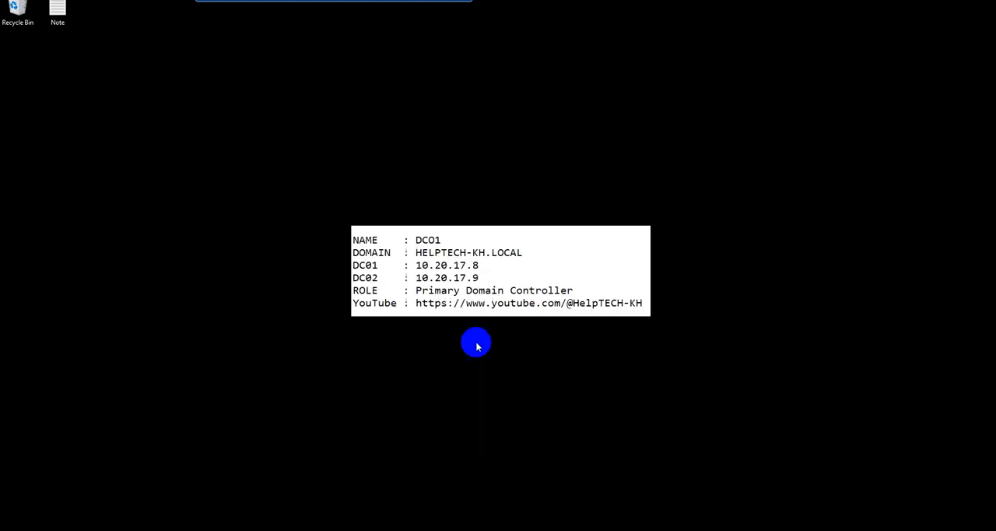
# Restart the server, giving Other (Planned) as the reason.
pyautogui.click(10, 526)
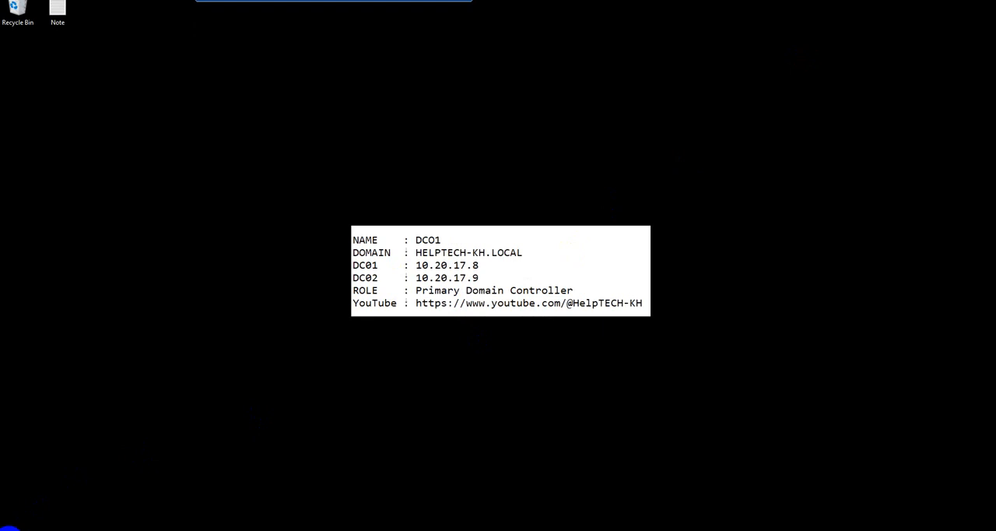
pyautogui.click(13, 522)
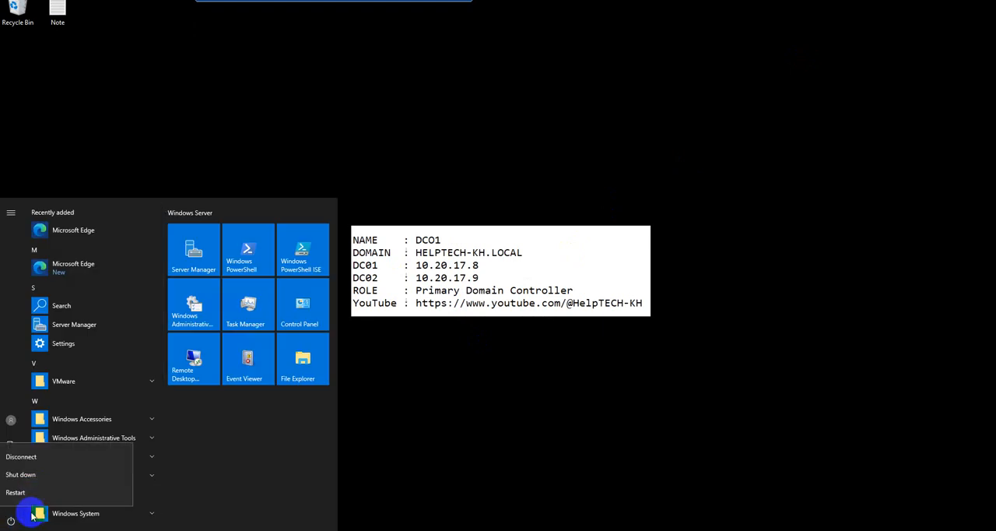
pyautogui.click(42, 493)
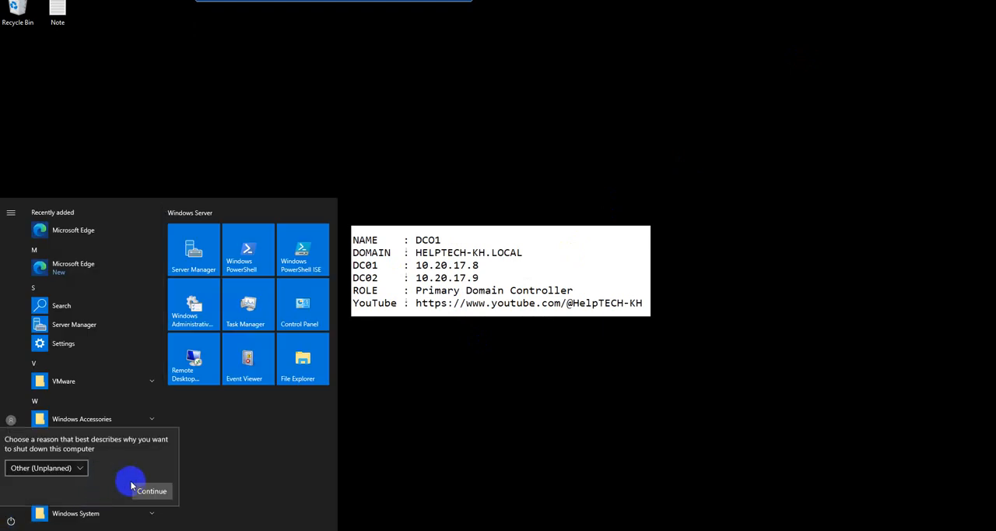
pyautogui.click(46, 467)
pyautogui.click(40, 399)
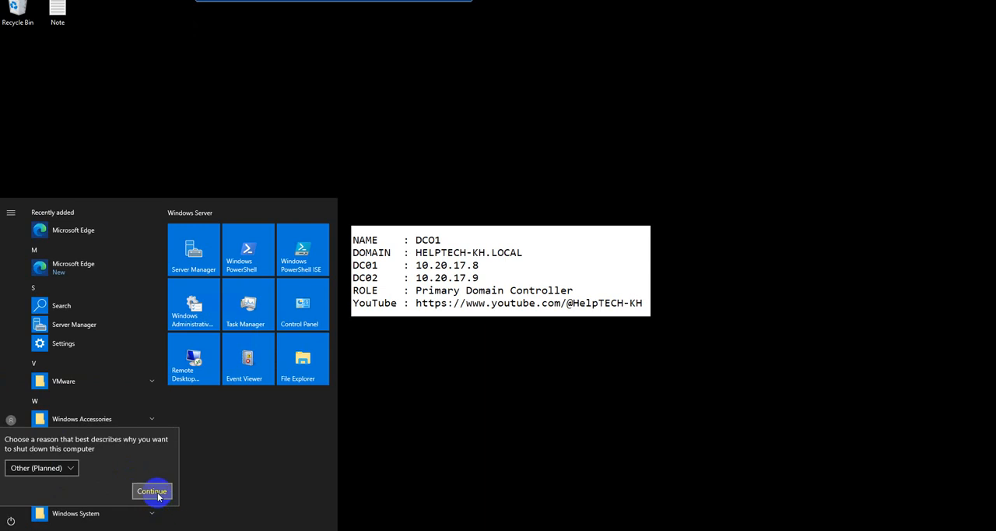
pyautogui.click(154, 490)
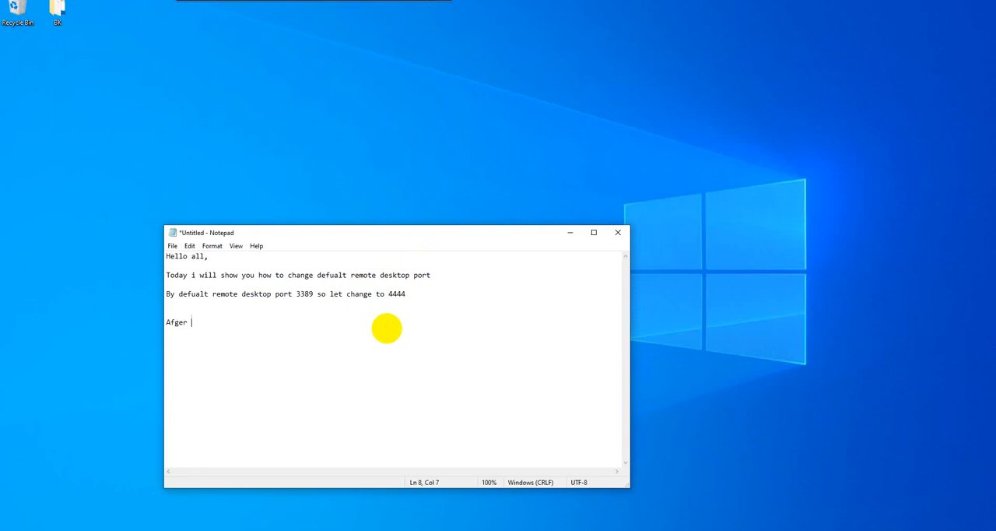
# Correct the misspelled "Afger" in the Notepad note and complete the line as "After change pls reboot to take effect.".
pyautogui.press('BackSpace')
pyautogui.press('BackSpace')
pyautogui.press('BackSpace')
pyautogui.press('BackSpace')
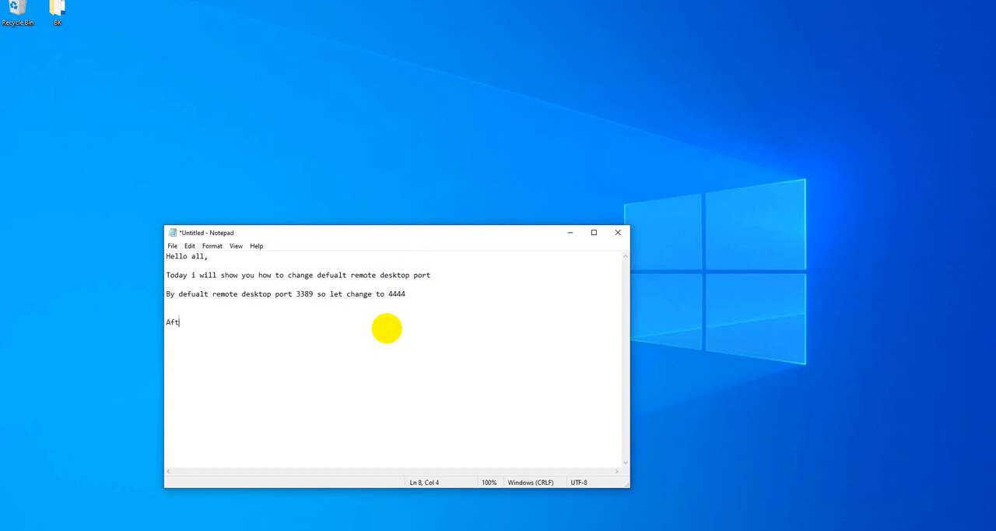
pyautogui.write('change pls reboot to take effect.')
pyautogui.press('Return')
pyautogui.press('Return')
# Add the line "so let check after server up back." below the reboot remark in the note.
pyautogui.write('so let')
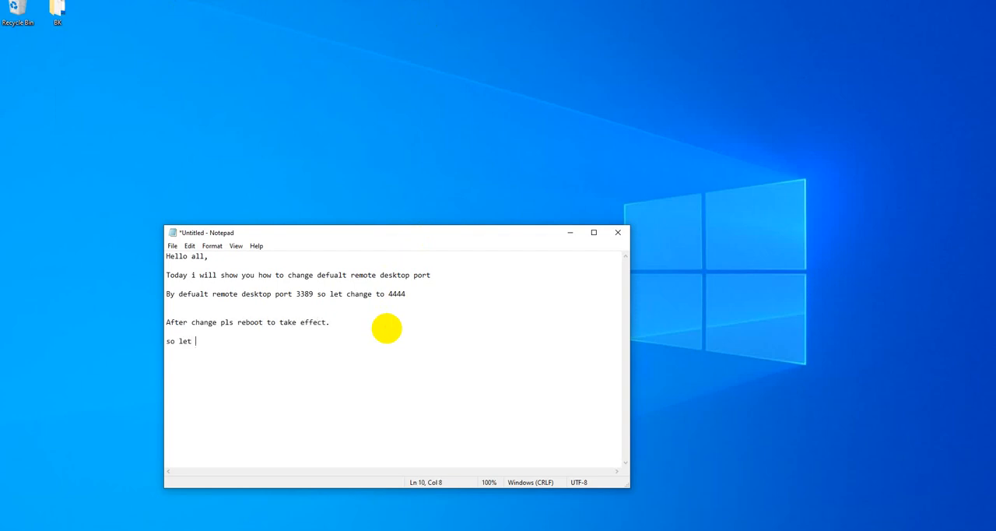
pyautogui.write(' check after ser')
pyautogui.write('ver up back.')
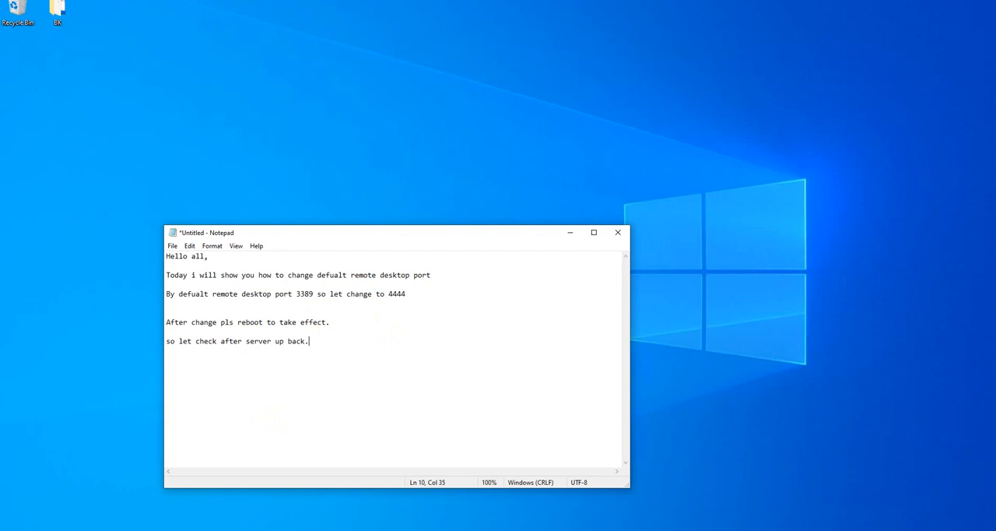
pyautogui.click(423, 135)
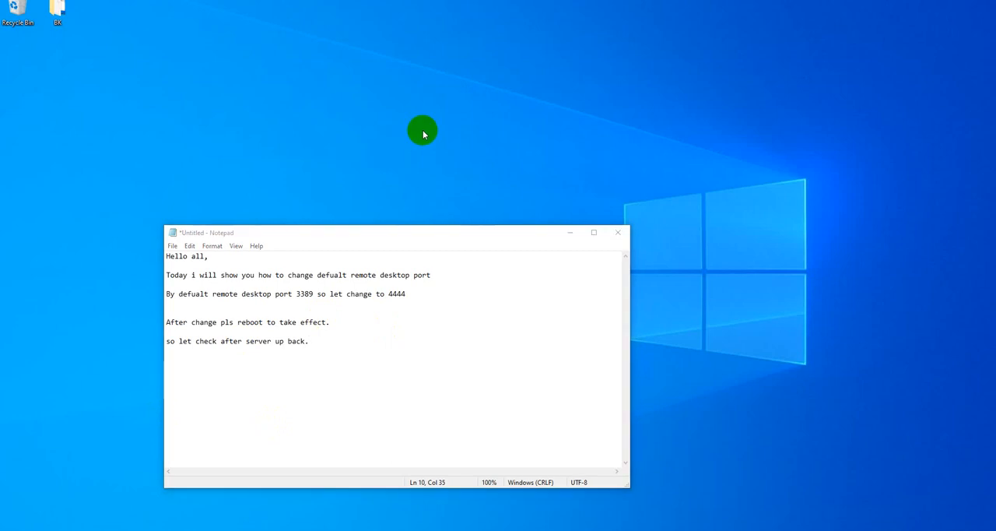
pyautogui.press('super+r')
pyautogui.write('ping 10.')
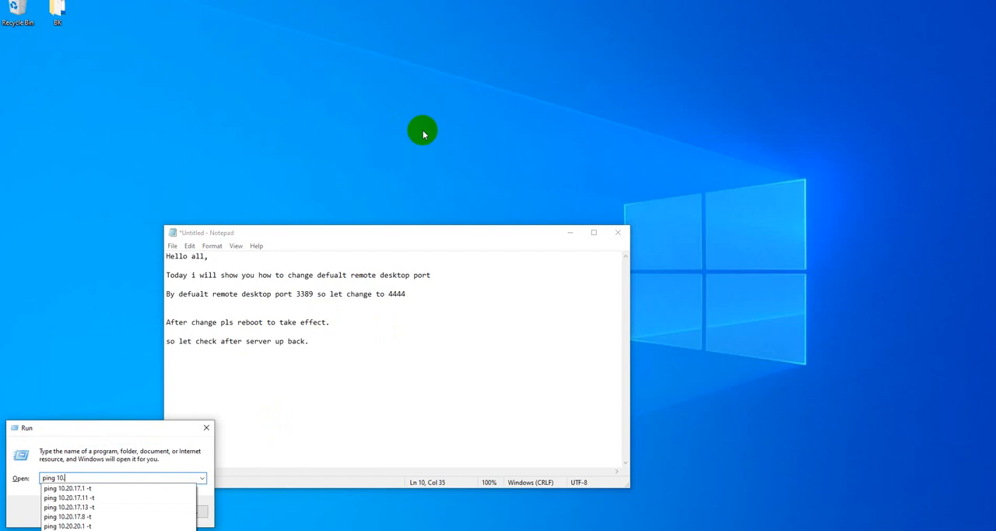
pyautogui.press('Down')
pyautogui.press('Down')
pyautogui.press('Down')
pyautogui.press('Return')
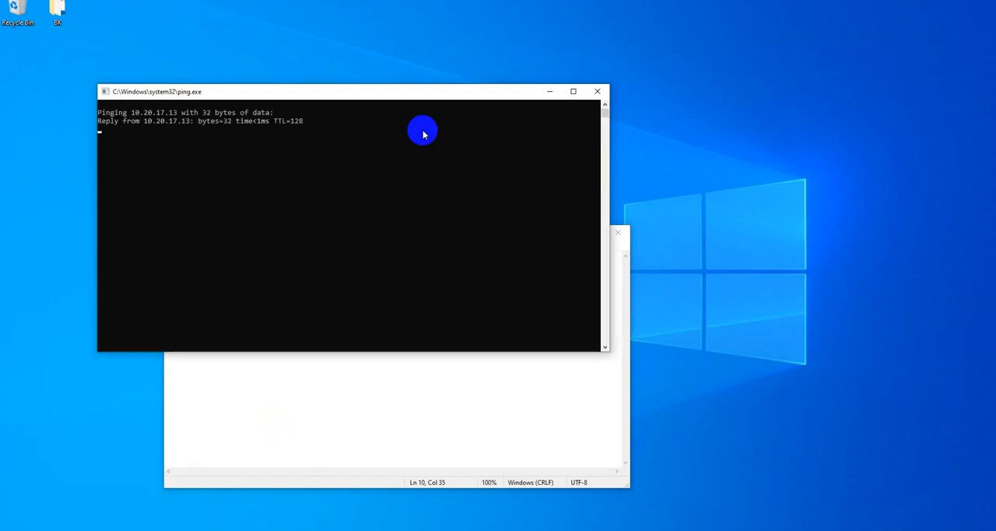
pyautogui.click(601, 91)
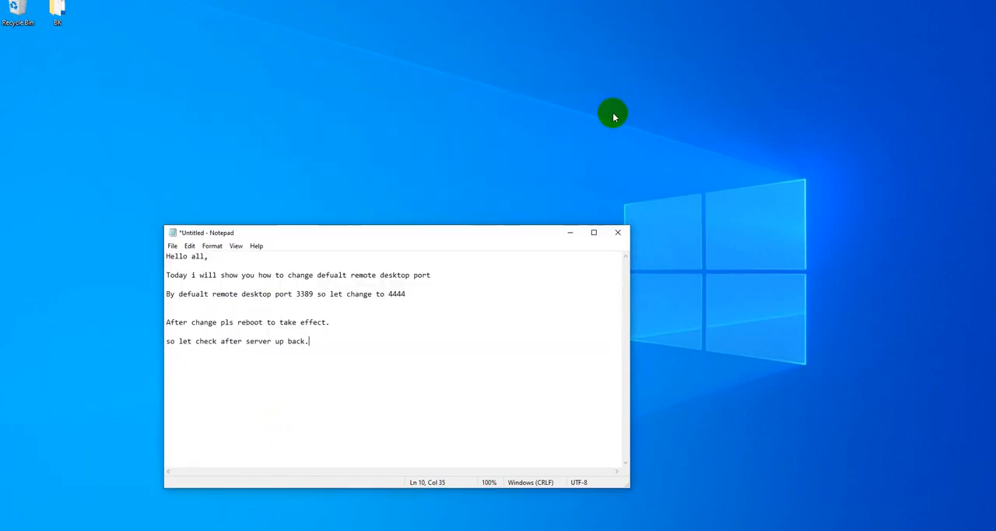
# Start a continuous ping of 10.20.17.8, then shrink its console window and place it above the Notepad note.
pyautogui.press('super+r')
pyautogui.press('End')
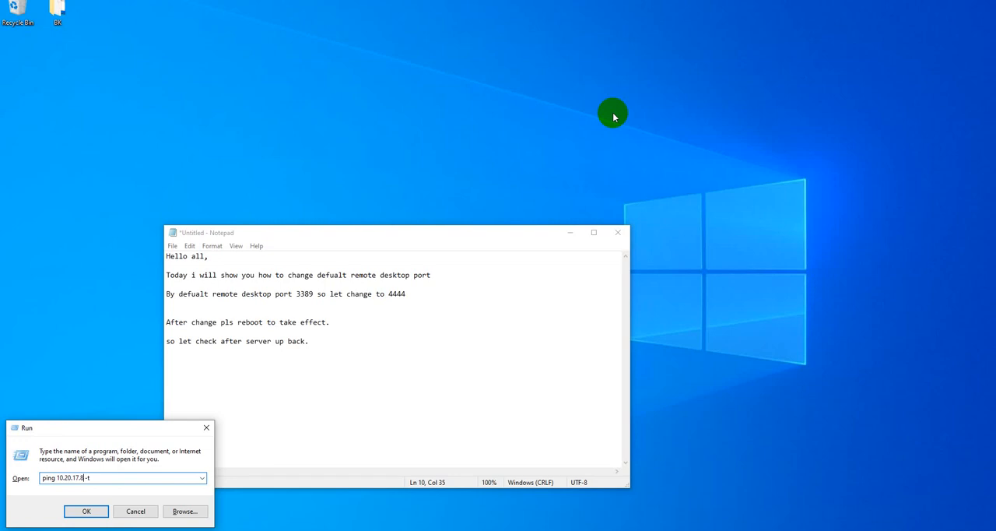
pyautogui.press('Return')
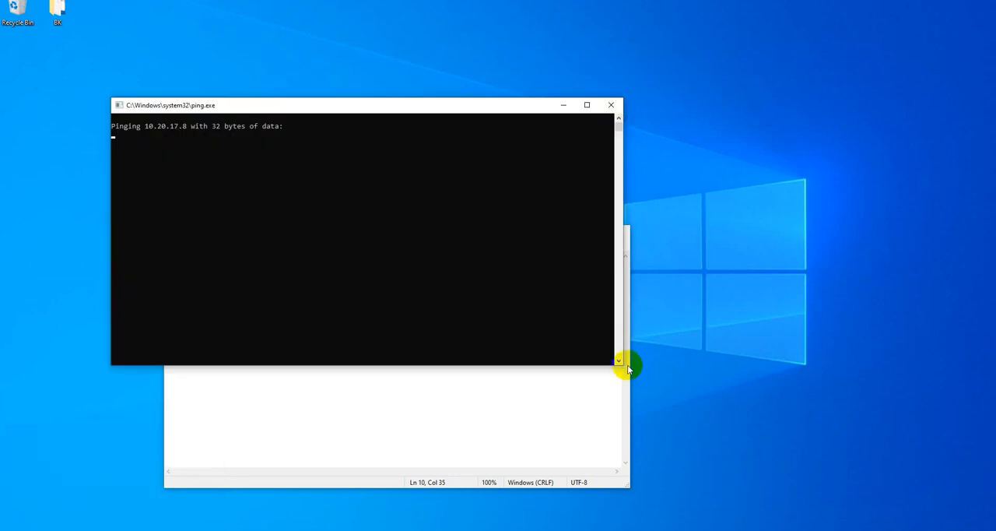
pyautogui.moveTo(627, 366); pyautogui.dragTo(376, 221)
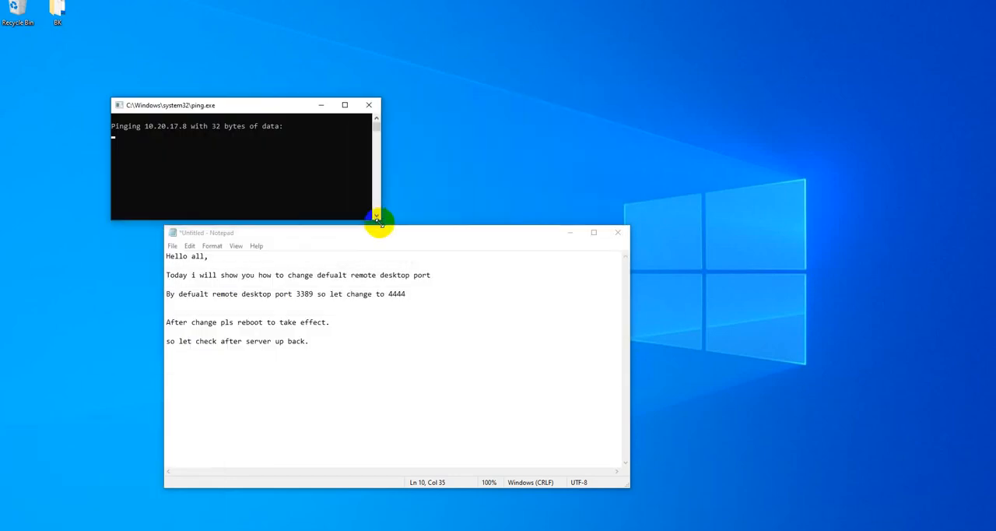
pyautogui.moveTo(289, 111); pyautogui.dragTo(360, 96)
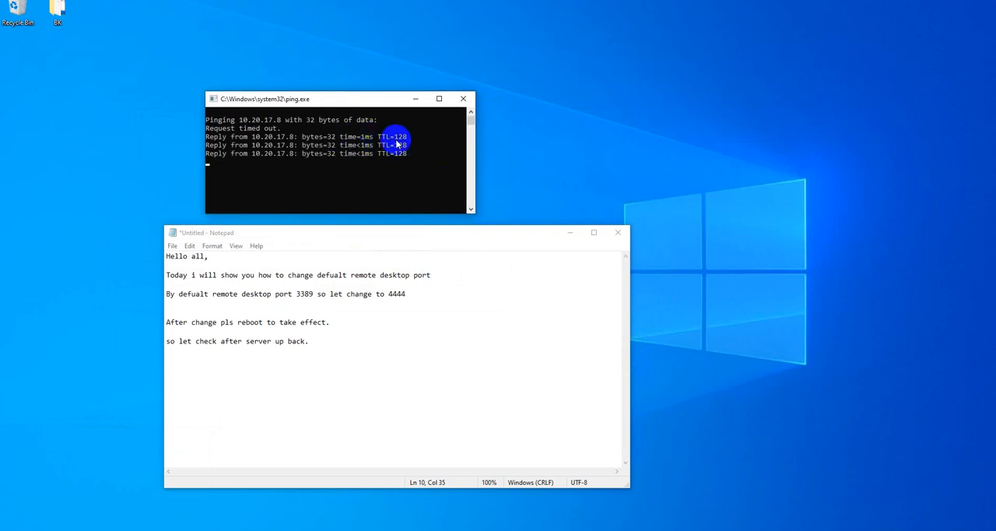
# Open Remote Desktop Connection and try to connect to 10.20.17.8 without specifying a port.
pyautogui.click(588, 141)
pyautogui.press('super+r')
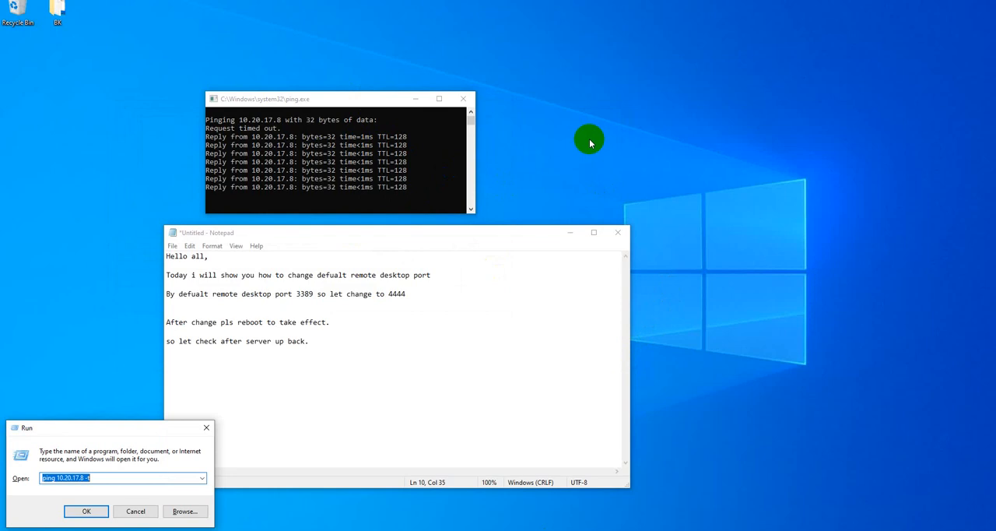
pyautogui.write('mstsc')
pyautogui.press('Return')
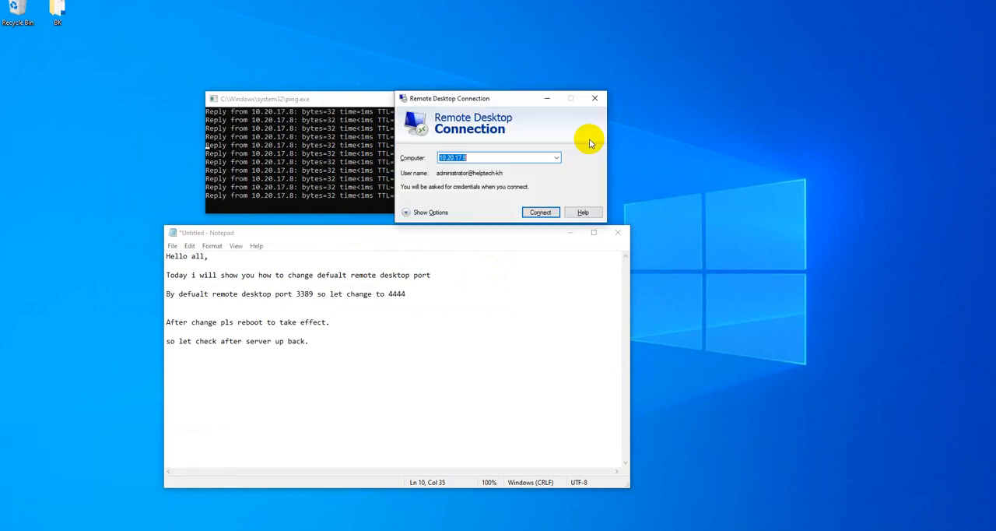
pyautogui.press('Return')
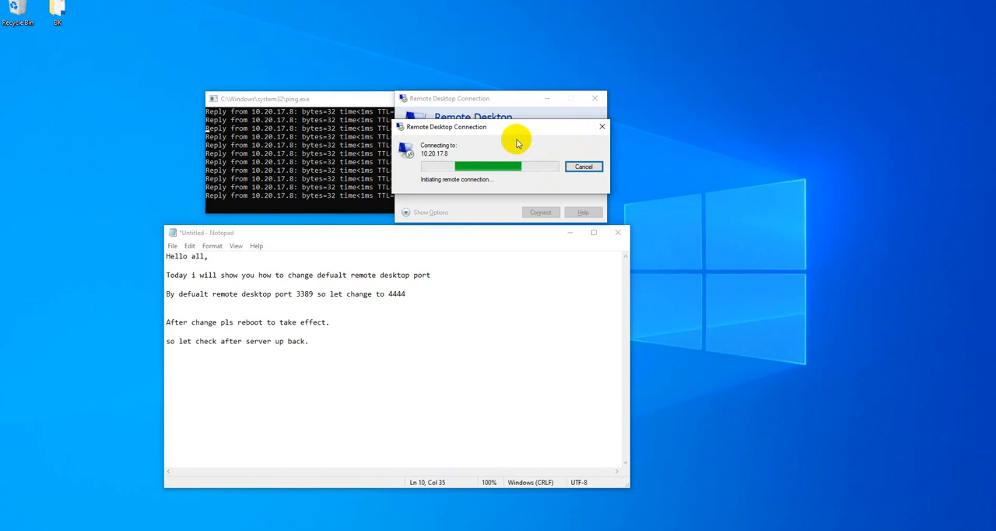
# Add the line "testing old port ( not working )" at the end of the Notepad note.
pyautogui.click(372, 381)
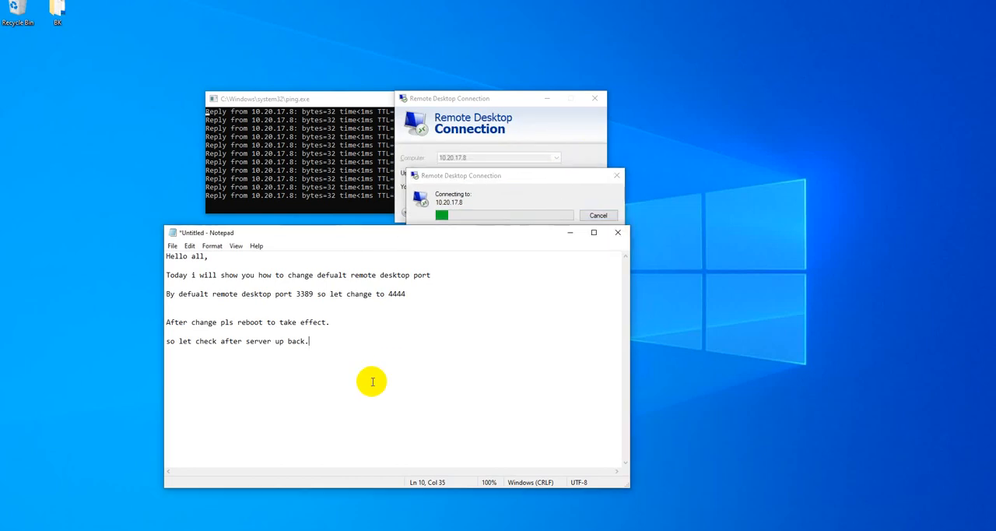
pyautogui.press('Return')
pyautogui.press('Return')
pyautogui.write('testing old port')
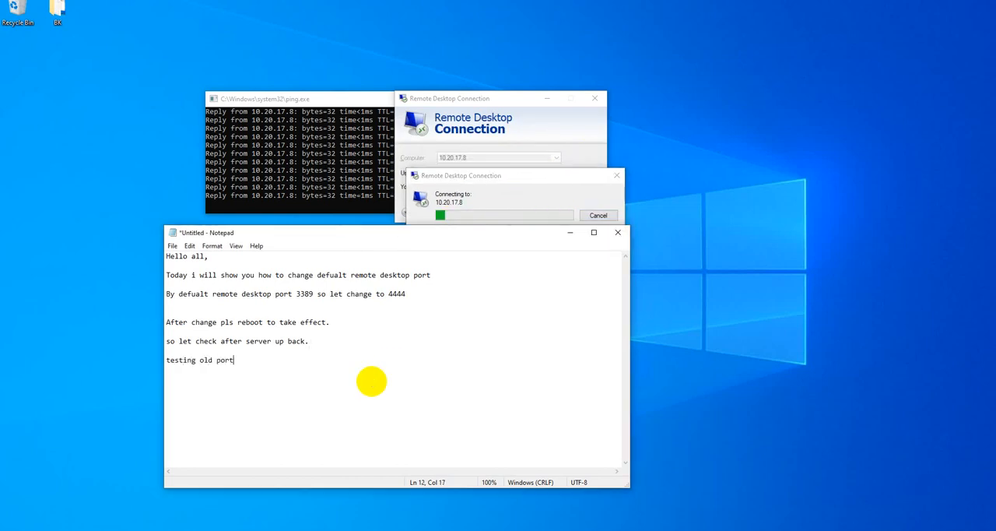
pyautogui.press('Return')
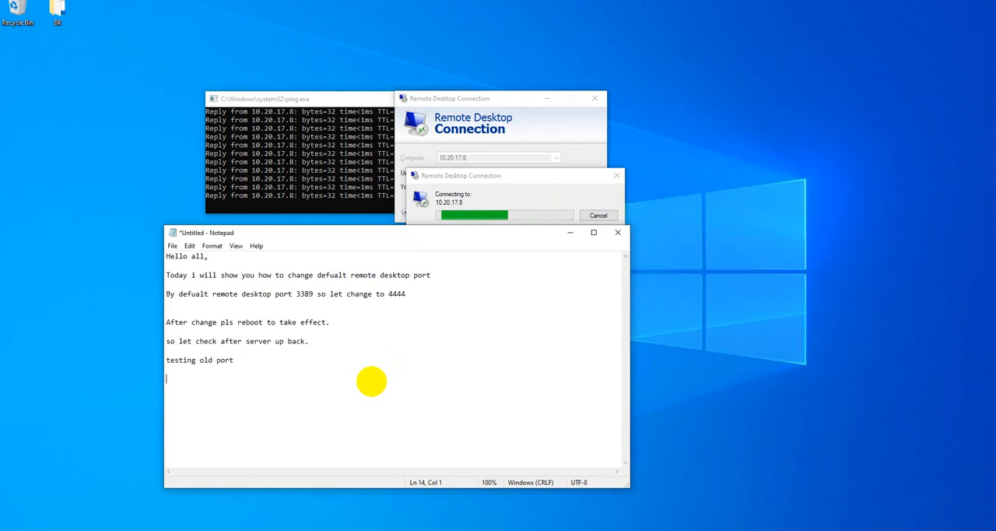
pyautogui.click(288, 359)
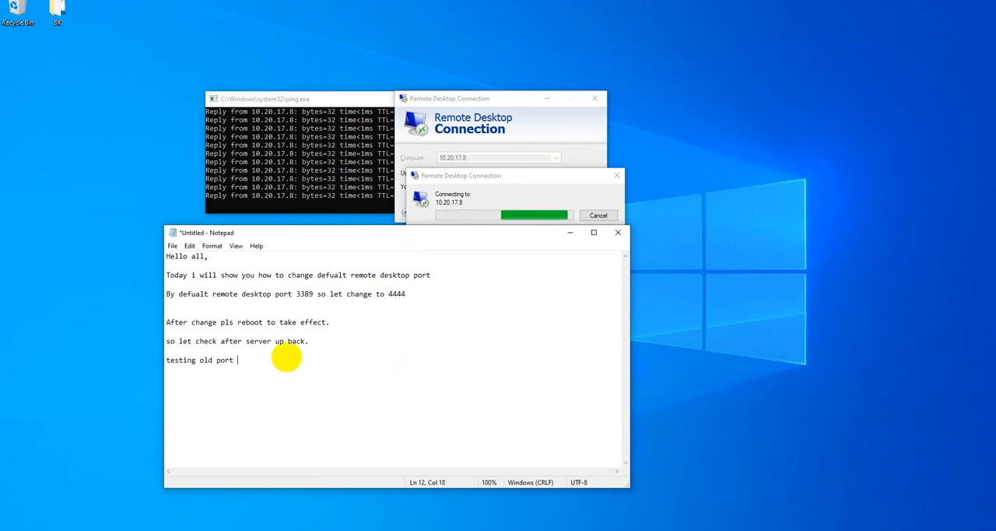
pyautogui.write('( not wo')
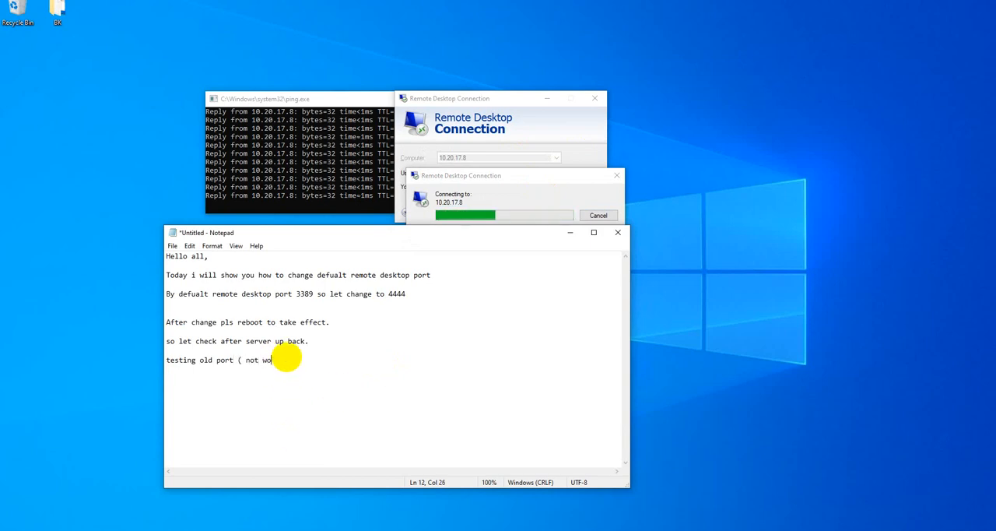
pyautogui.write('rking )')
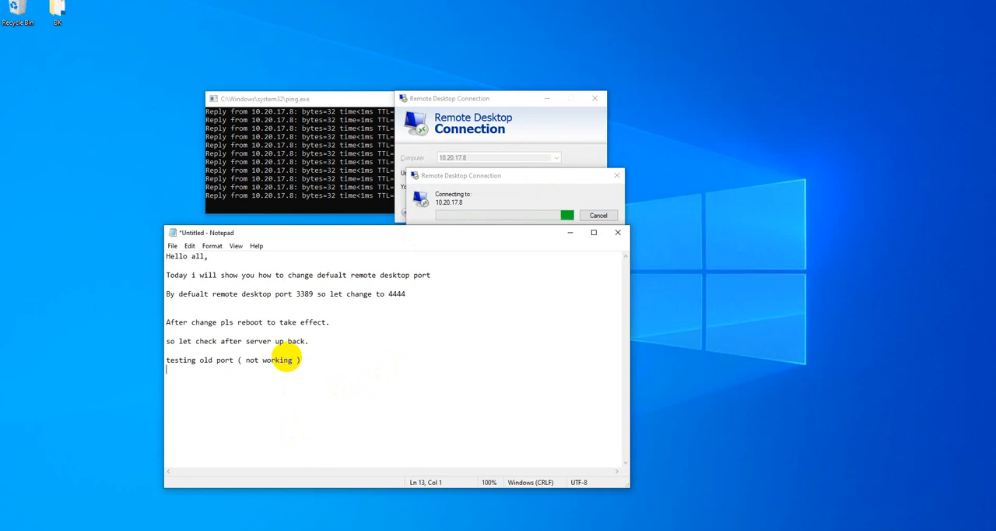
# Add the line "testing new port 4444" below the old-port line in the note.
pyautogui.press('Return')
pyautogui.press('Return')
pyautogui.write('testing new po')
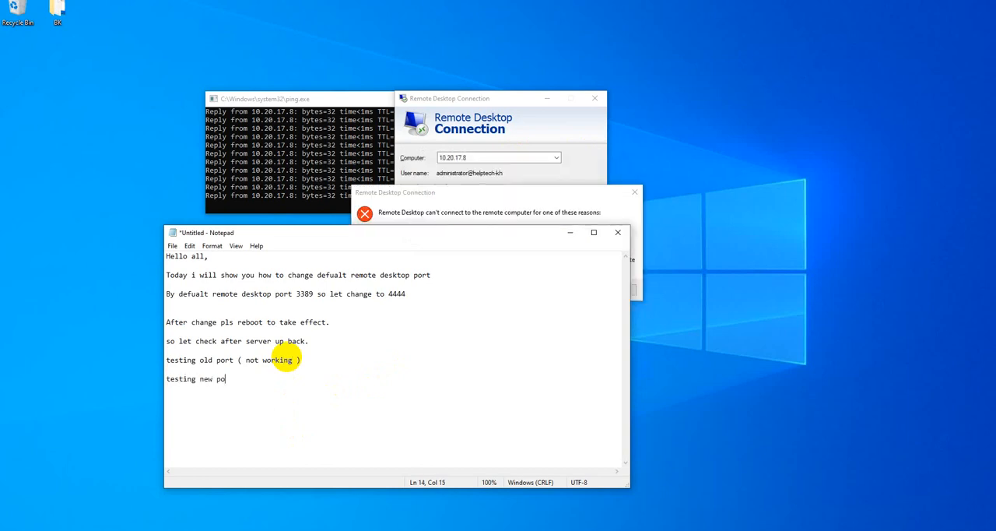
pyautogui.write('rt 4444')
# Dismiss the Remote Desktop error and start a connection to 10.20.17.8:4444.
pyautogui.click(462, 199)
pyautogui.click(566, 289)
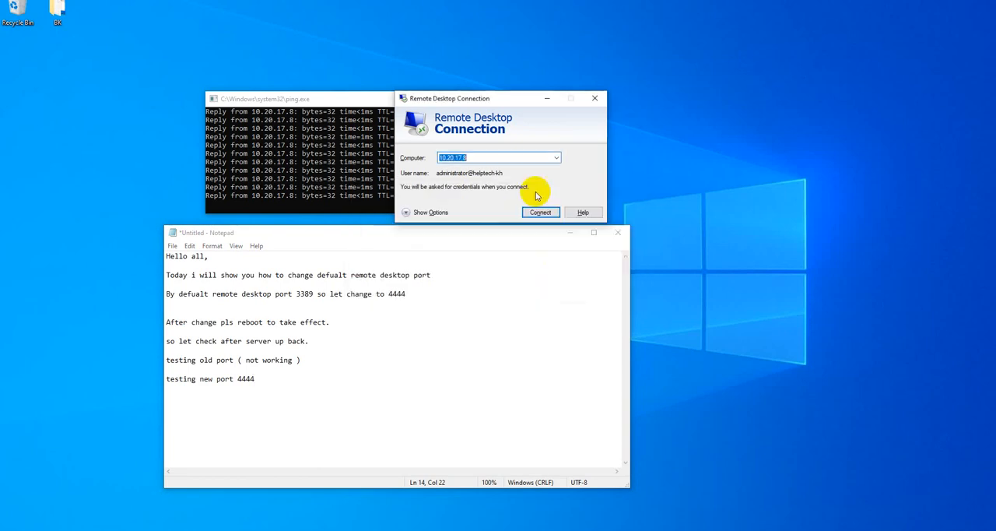
pyautogui.click(502, 158)
pyautogui.write(':4')
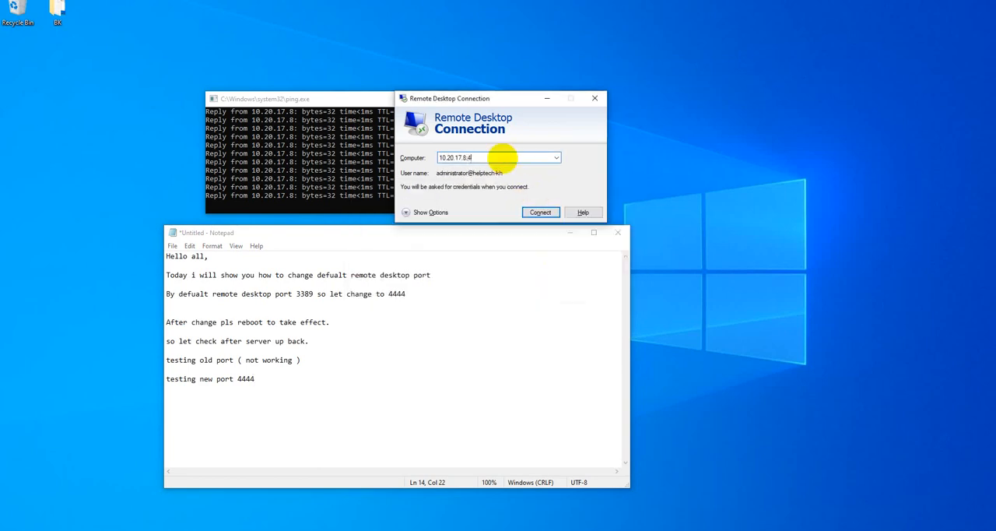
pyautogui.write('444')
pyautogui.press('Return')
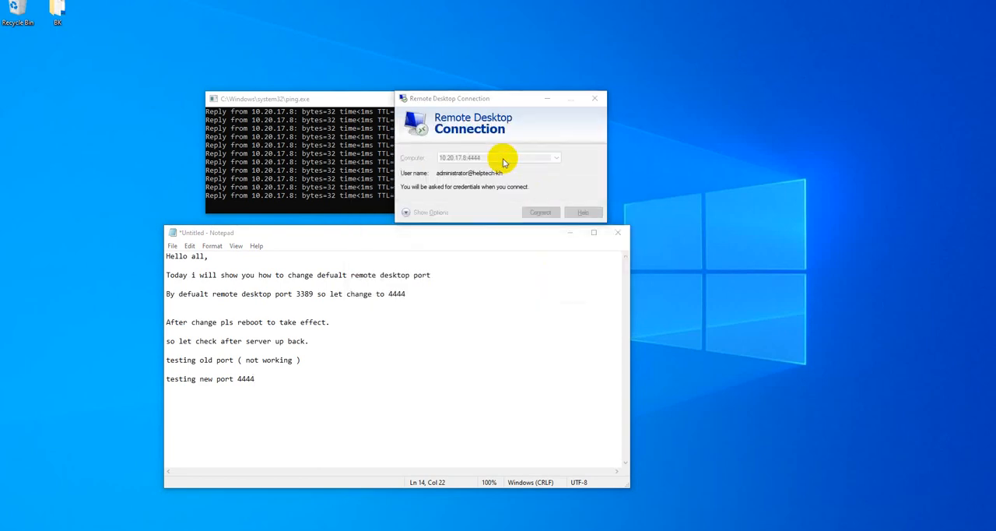
# Try to sign in to the remote server by entering the administrator account password.
pyautogui.write('*********')
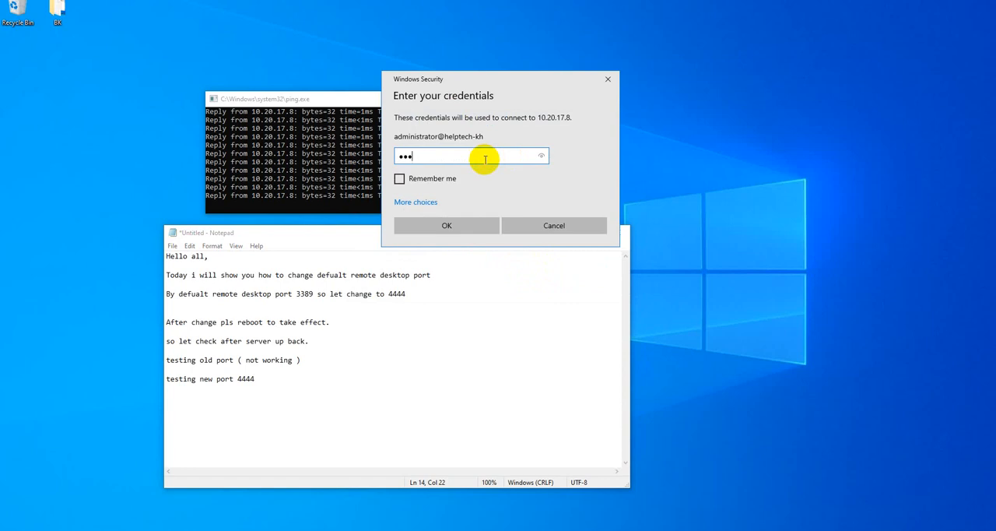
pyautogui.click(450, 224)
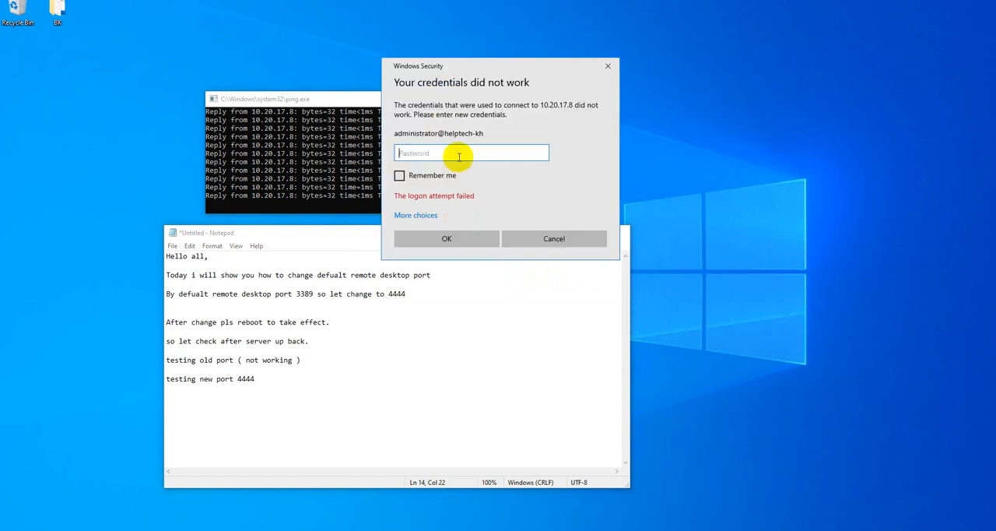
pyautogui.write('****')
pyautogui.hotkey('ctrl', 'a')
pyautogui.write('*')
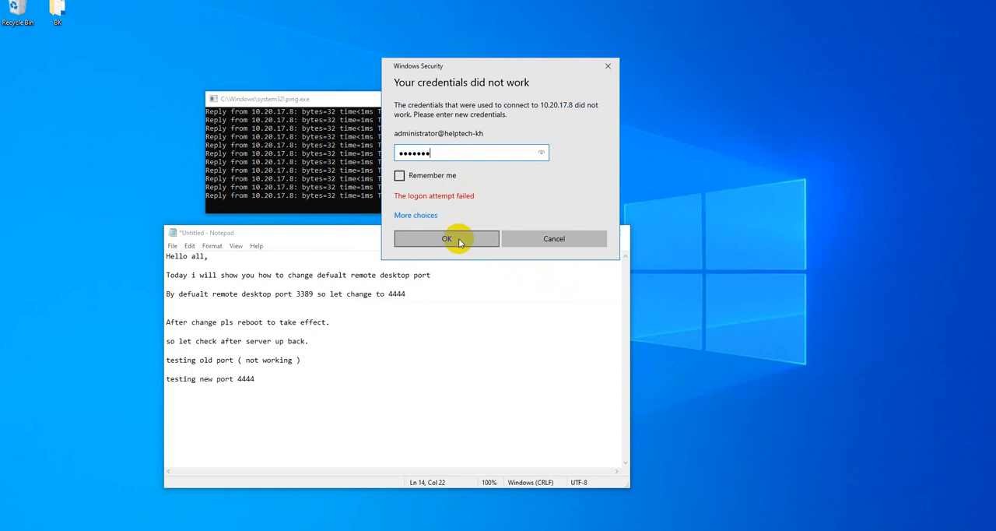
pyautogui.click(458, 238)
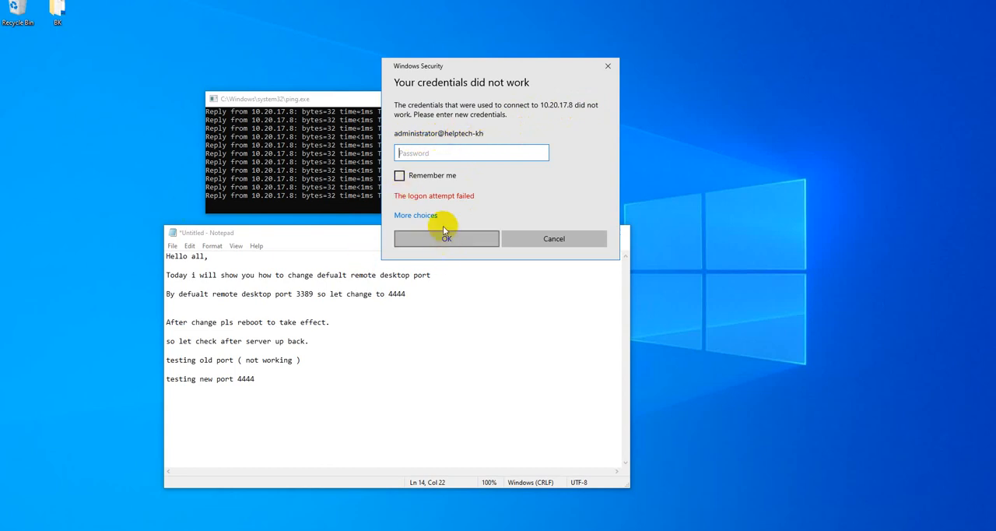
# Enter the administrator account password again, submit it and accept connecting despite the certificate errors.
pyautogui.click(432, 151)
pyautogui.write('••••••••')
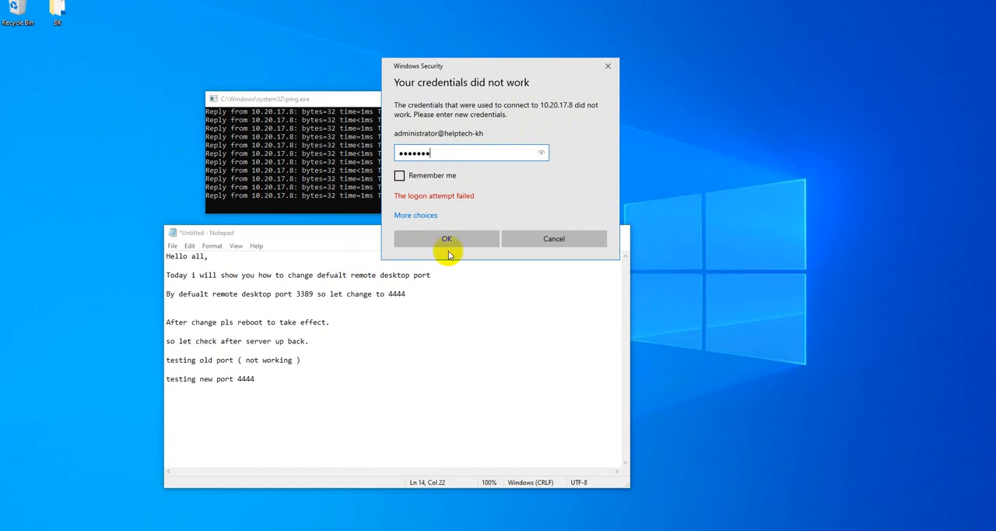
pyautogui.click(450, 240)
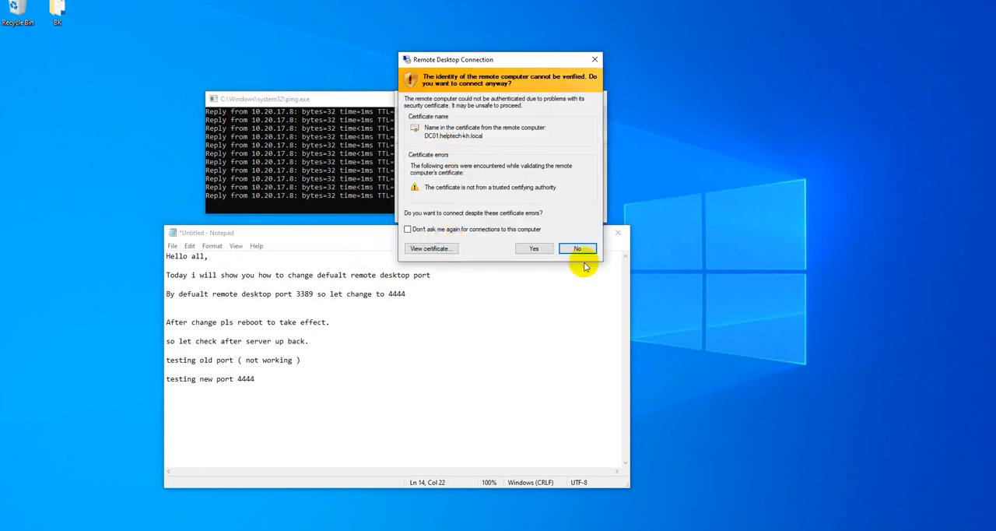
pyautogui.click(530, 248)
# Add a line reading "Server not yet startup" below the new-port line in the Notepad note.
pyautogui.click(400, 399)
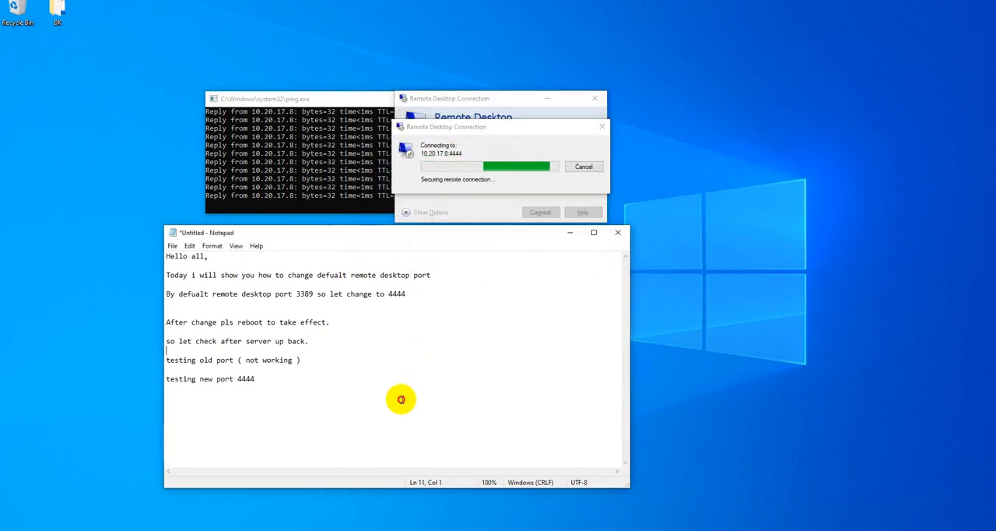
pyautogui.press('Return')
pyautogui.press('Return')
pyautogui.write('Serve')
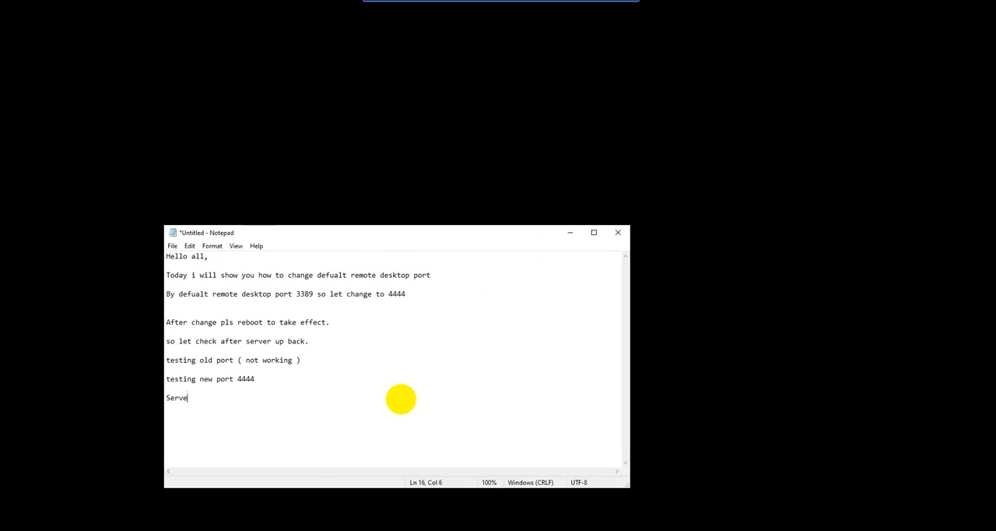
pyautogui.write('r not yet st')
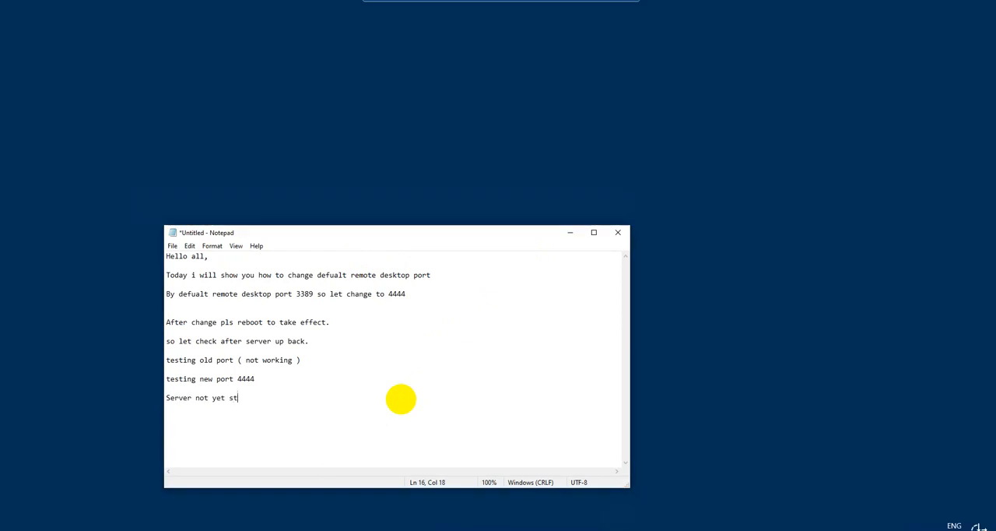
pyautogui.write('ature')
pyautogui.press('BackSpace')
pyautogui.press('BackSpace')
pyautogui.press('BackSpace')
pyautogui.press('BackSpace')
pyautogui.press('BackSpace')
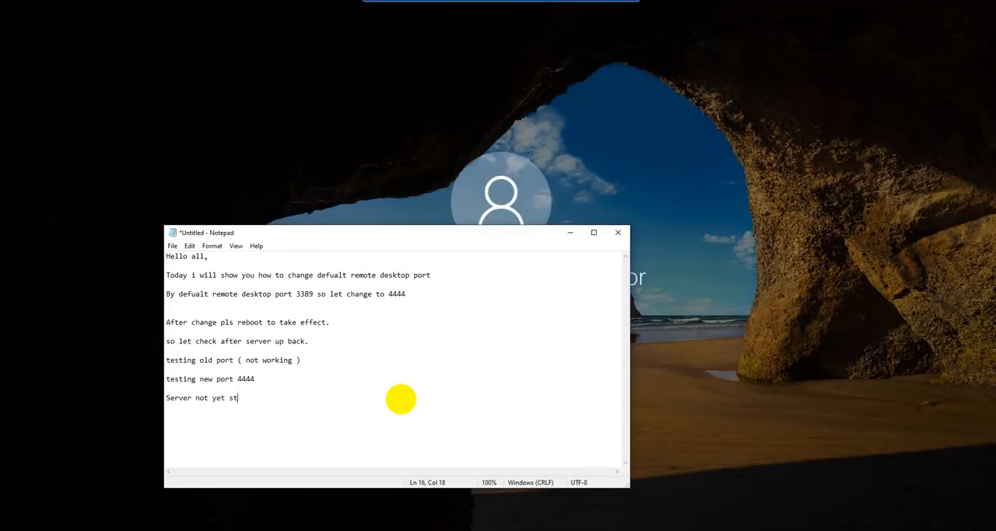
pyautogui.write('art up')
pyautogui.press('BackSpace')
pyautogui.press('BackSpace')
pyautogui.press('BackSpace')
pyautogui.write("up that why can't remote so")
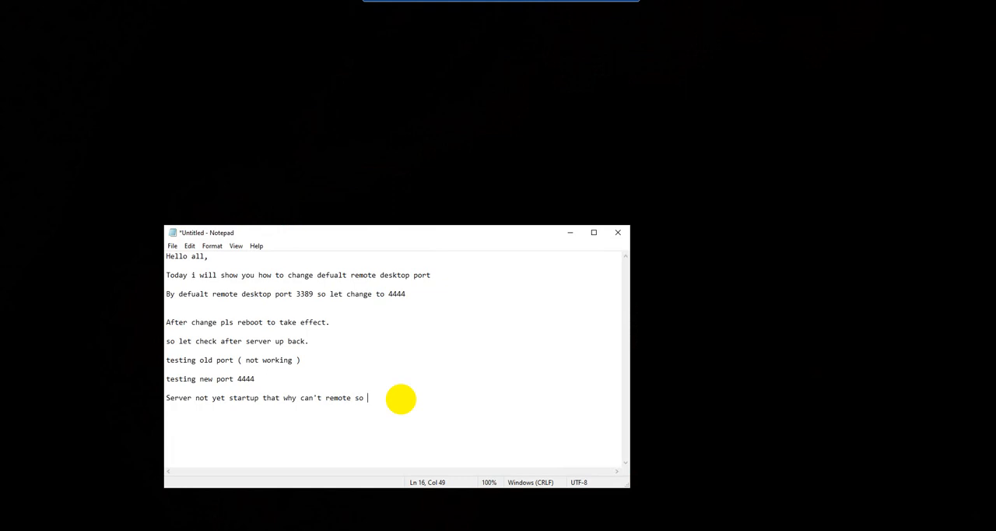
pyautogui.write(' as the result we can remote to ')
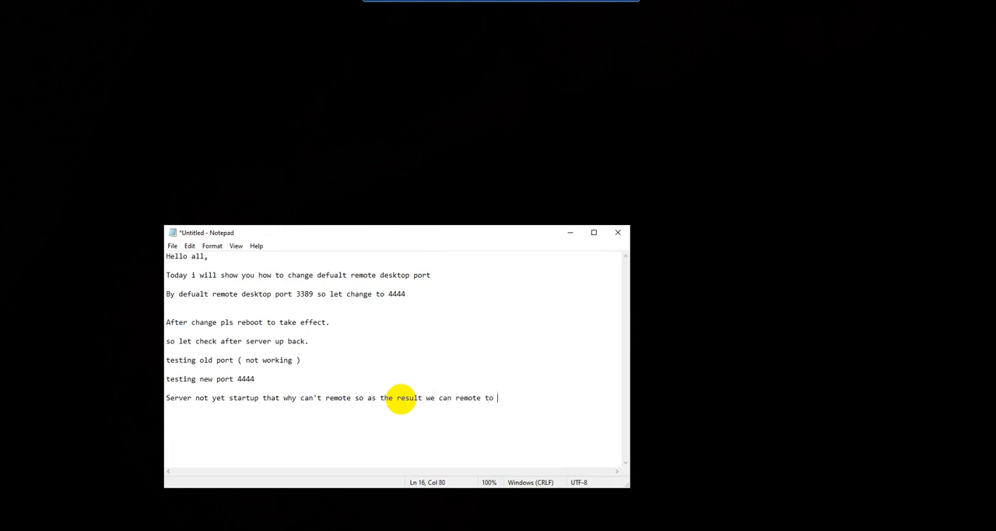
pyautogui.write('server with new port 4444')
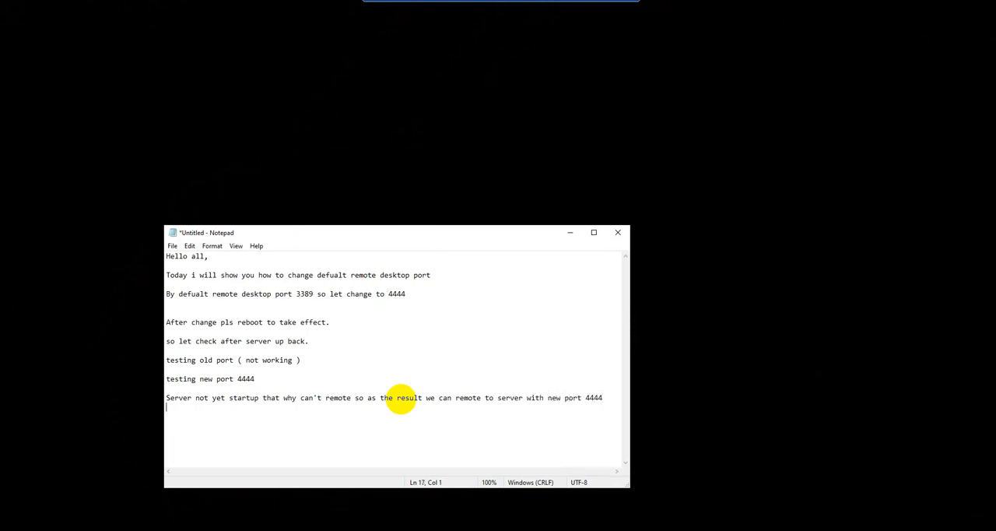
pyautogui.write('  Thanks for watching')
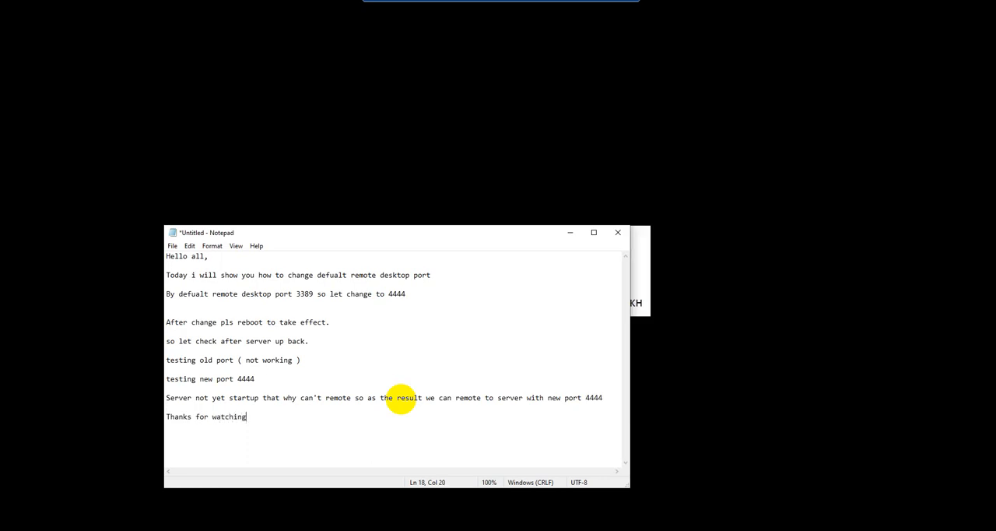
pyautogui.write('!!!!')
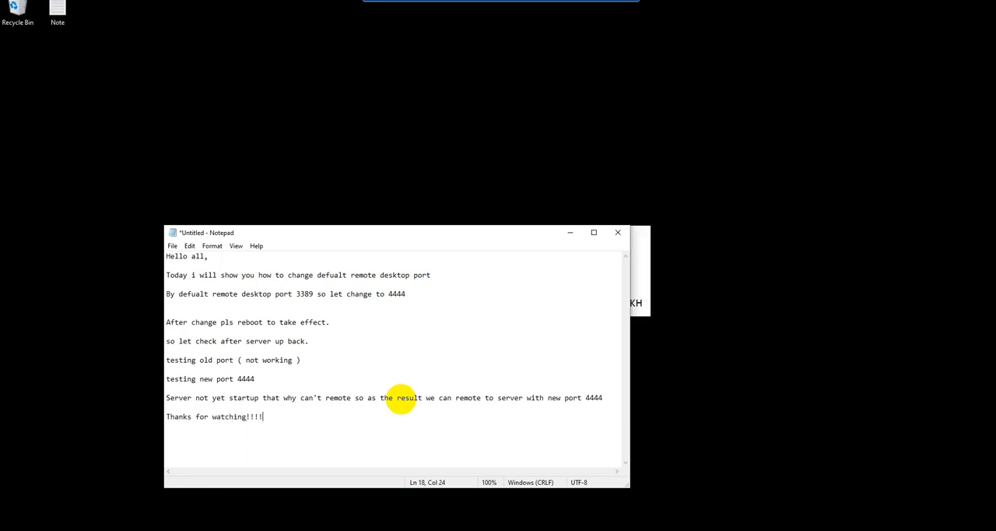
# Finish the note with the line "Thanks for watching!!!!" and minimize Notepad to reveal the remote desktop.
pyautogui.click(570, 232)
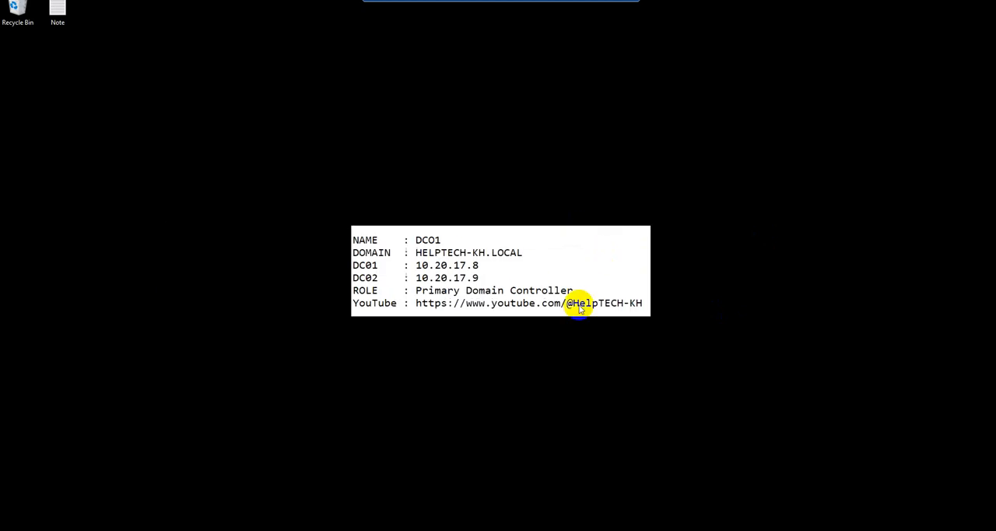